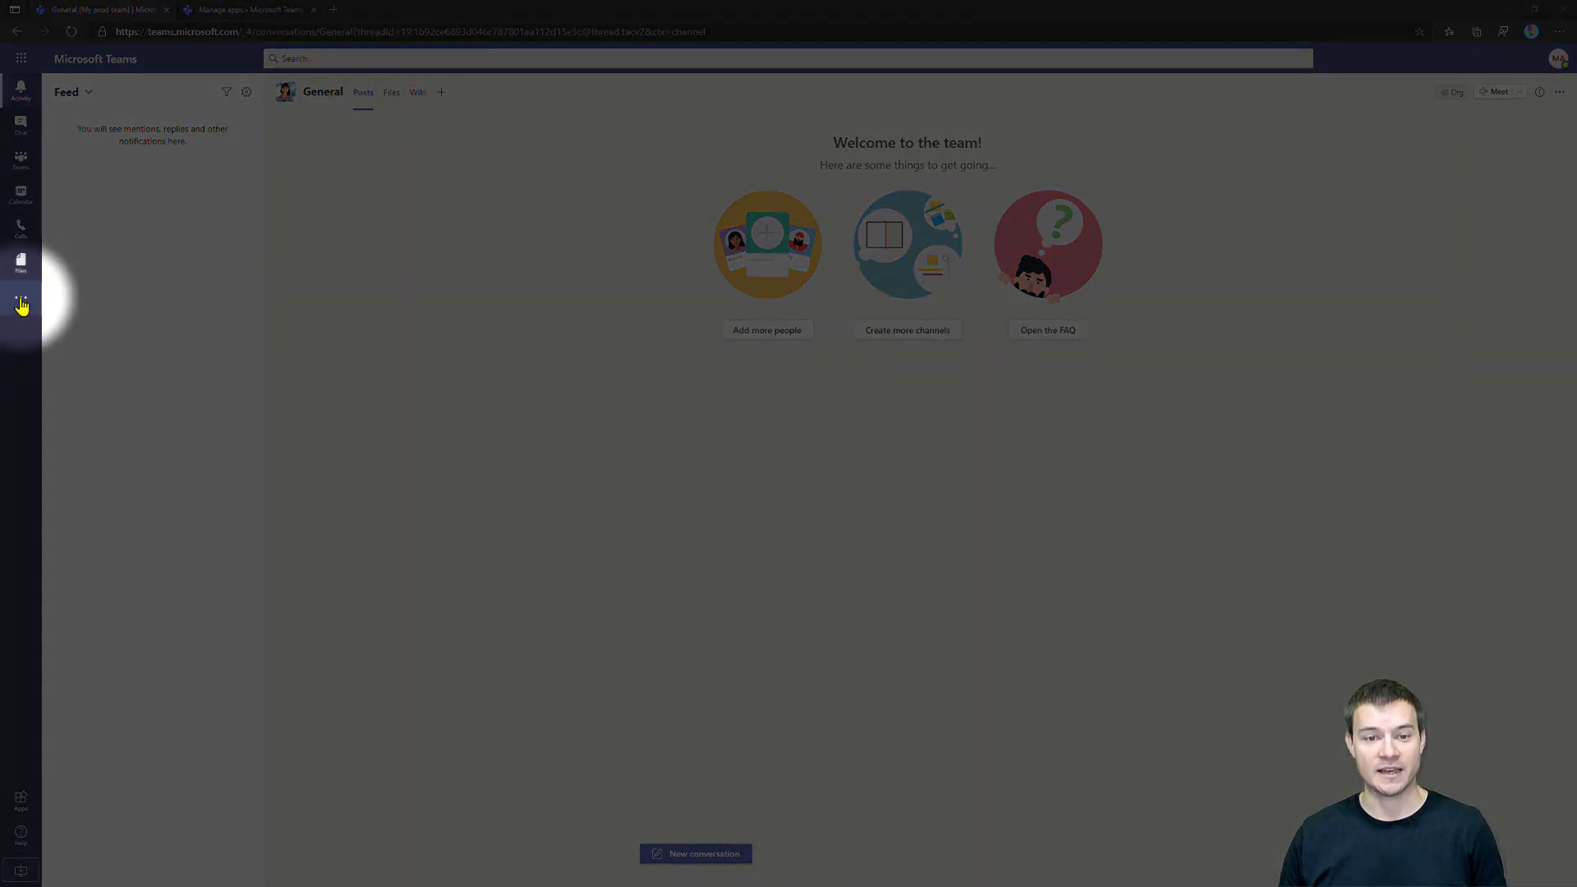
Step: Search the Teams app finder for 'power' and launch Power Virtual Agents
{"action": "left_click", "coordinate": [22, 303]}
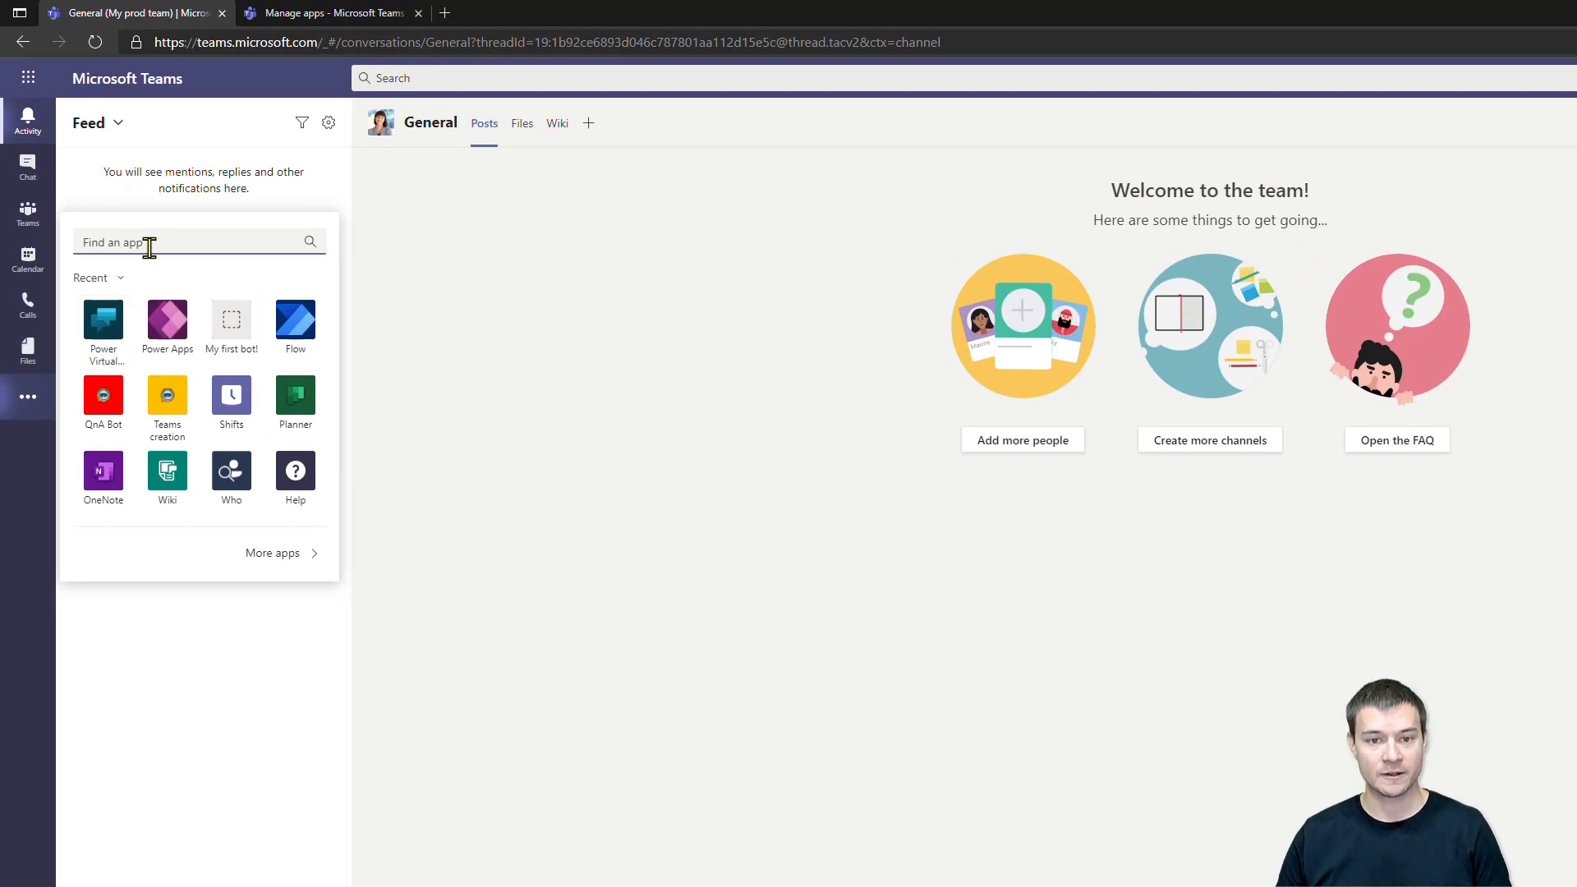
{"action": "type", "text": "power"}
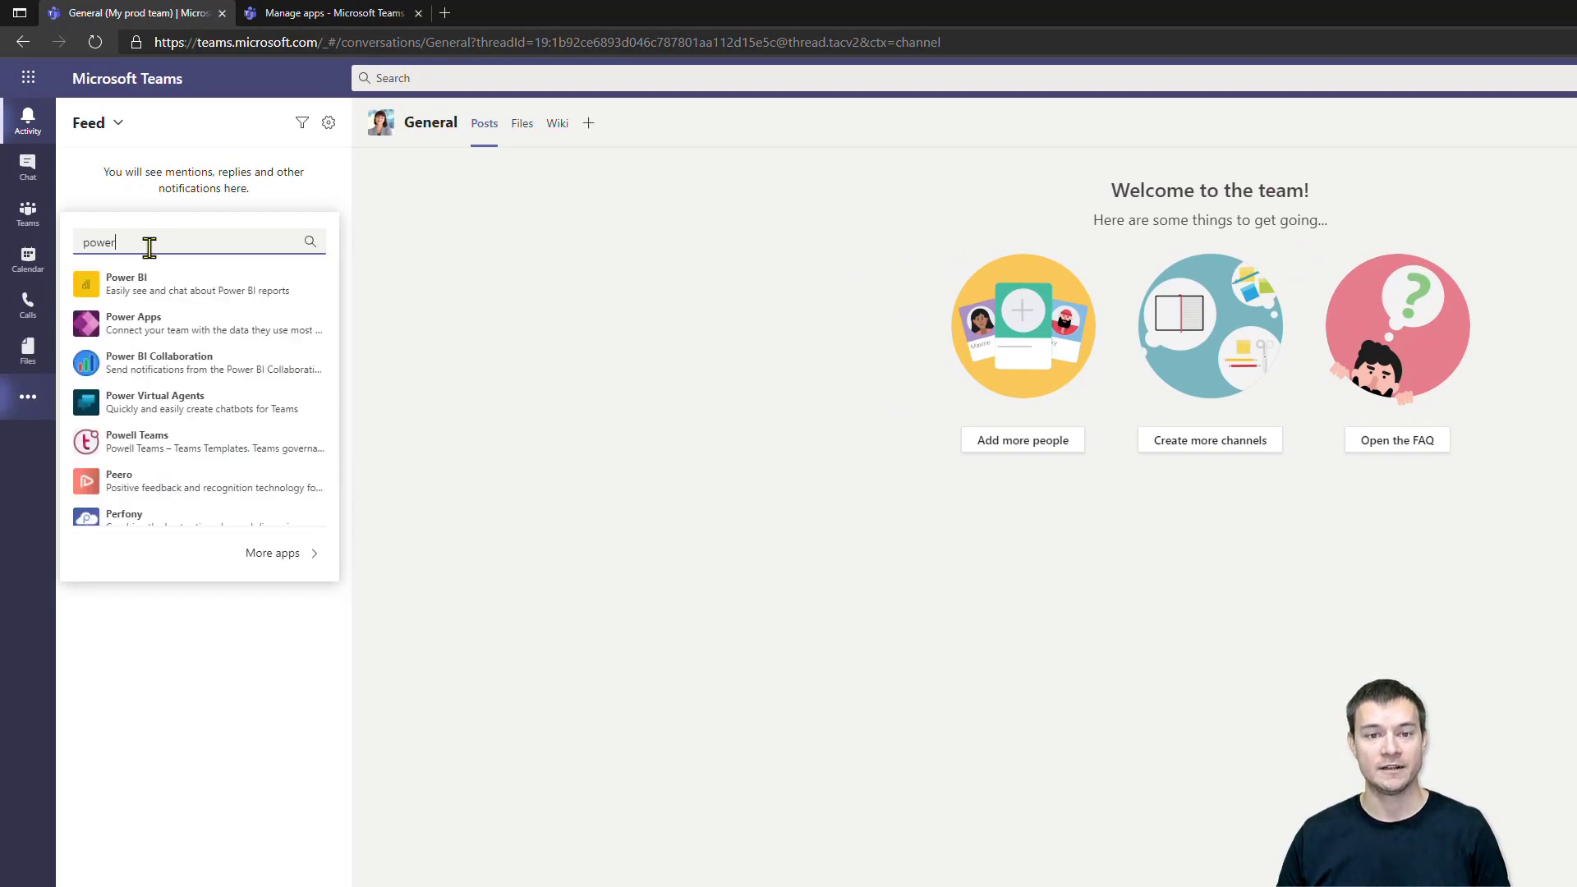
{"action": "left_click", "coordinate": [168, 417]}
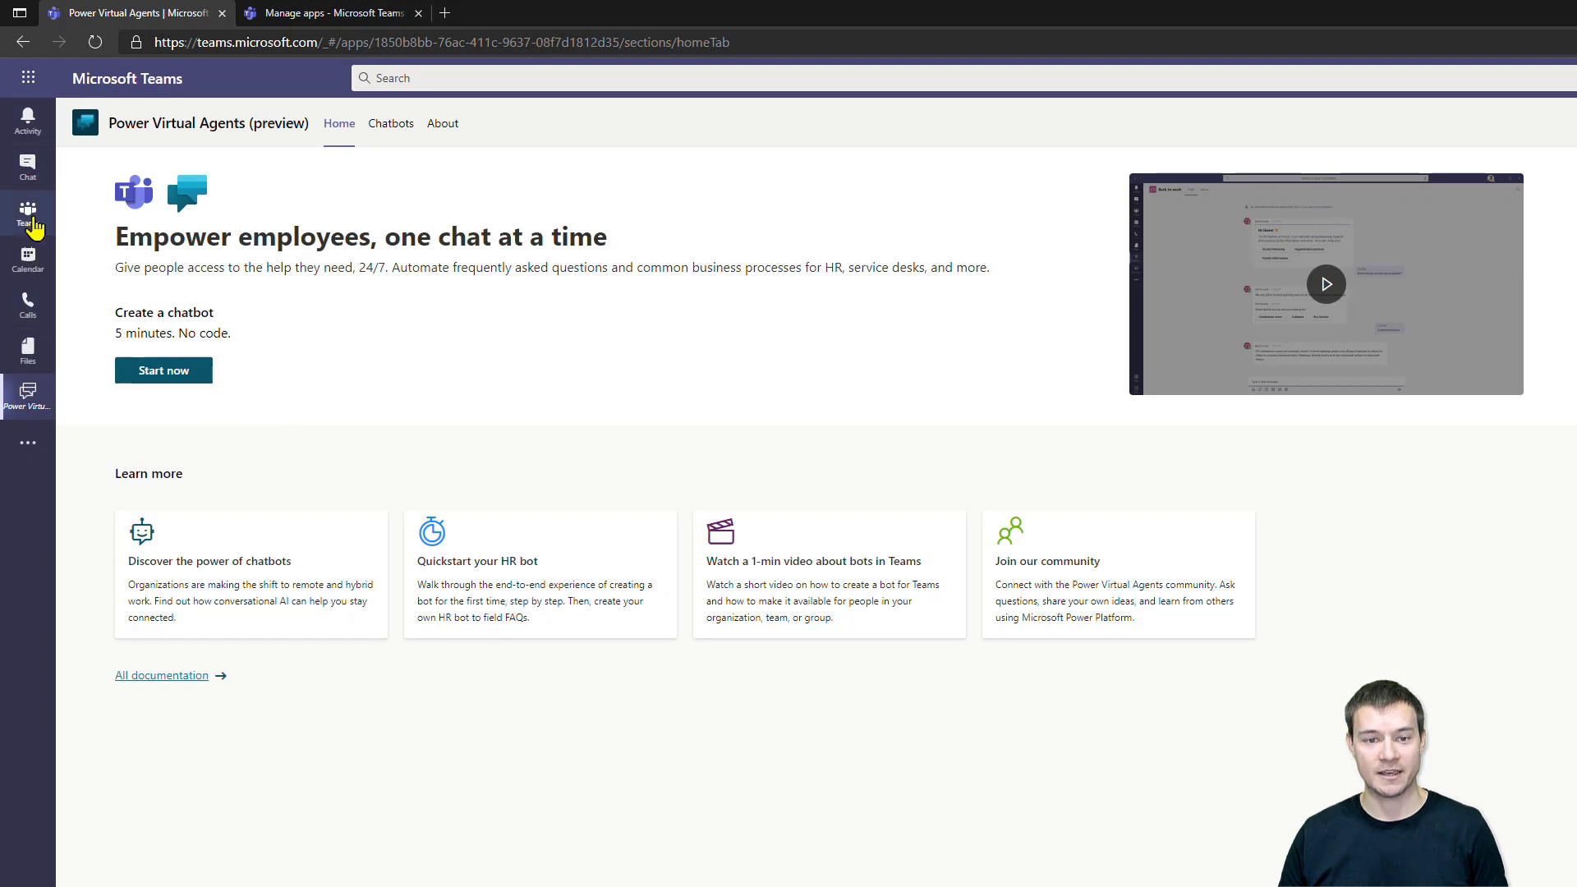
Step: Pin Power Virtual Agents to the Teams left rail
{"action": "right_click", "coordinate": [31, 399]}
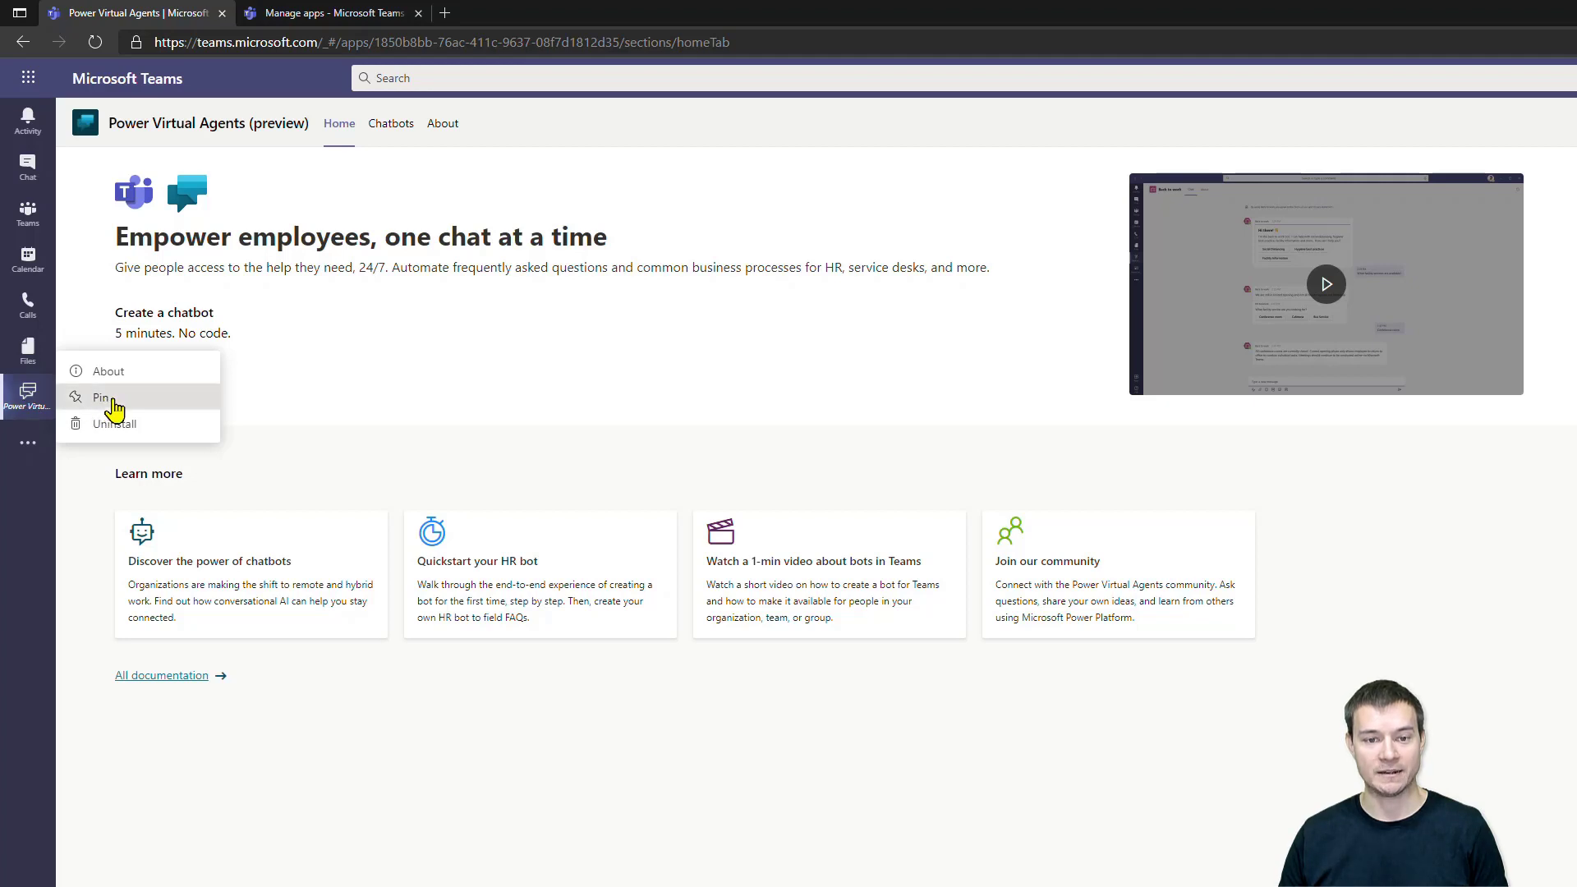
{"action": "left_click", "coordinate": [107, 399]}
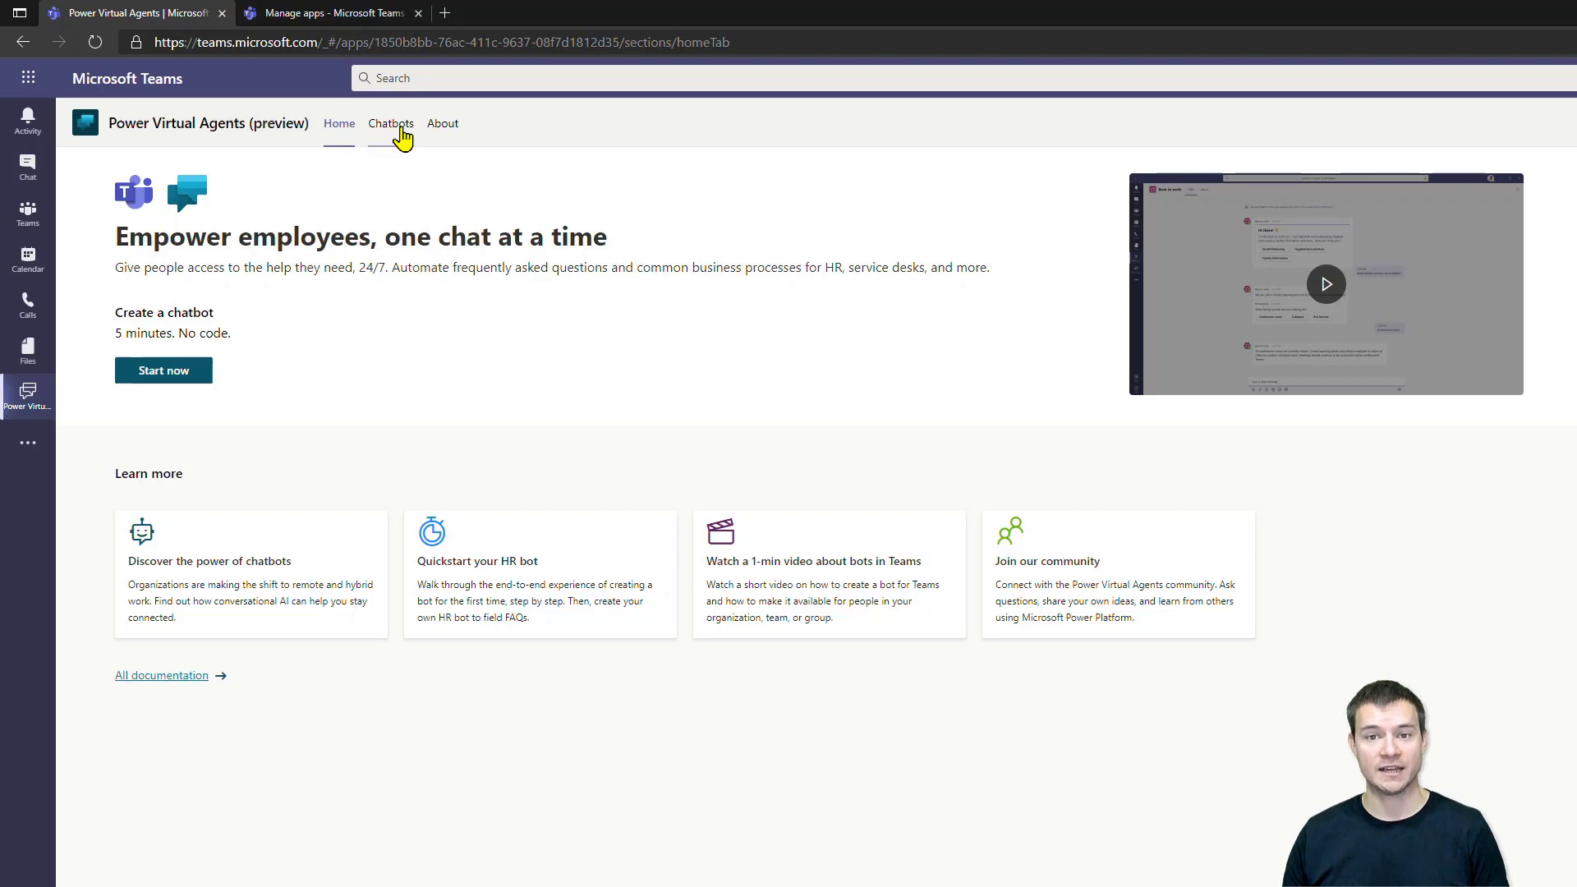
{"action": "left_click", "coordinate": [400, 132]}
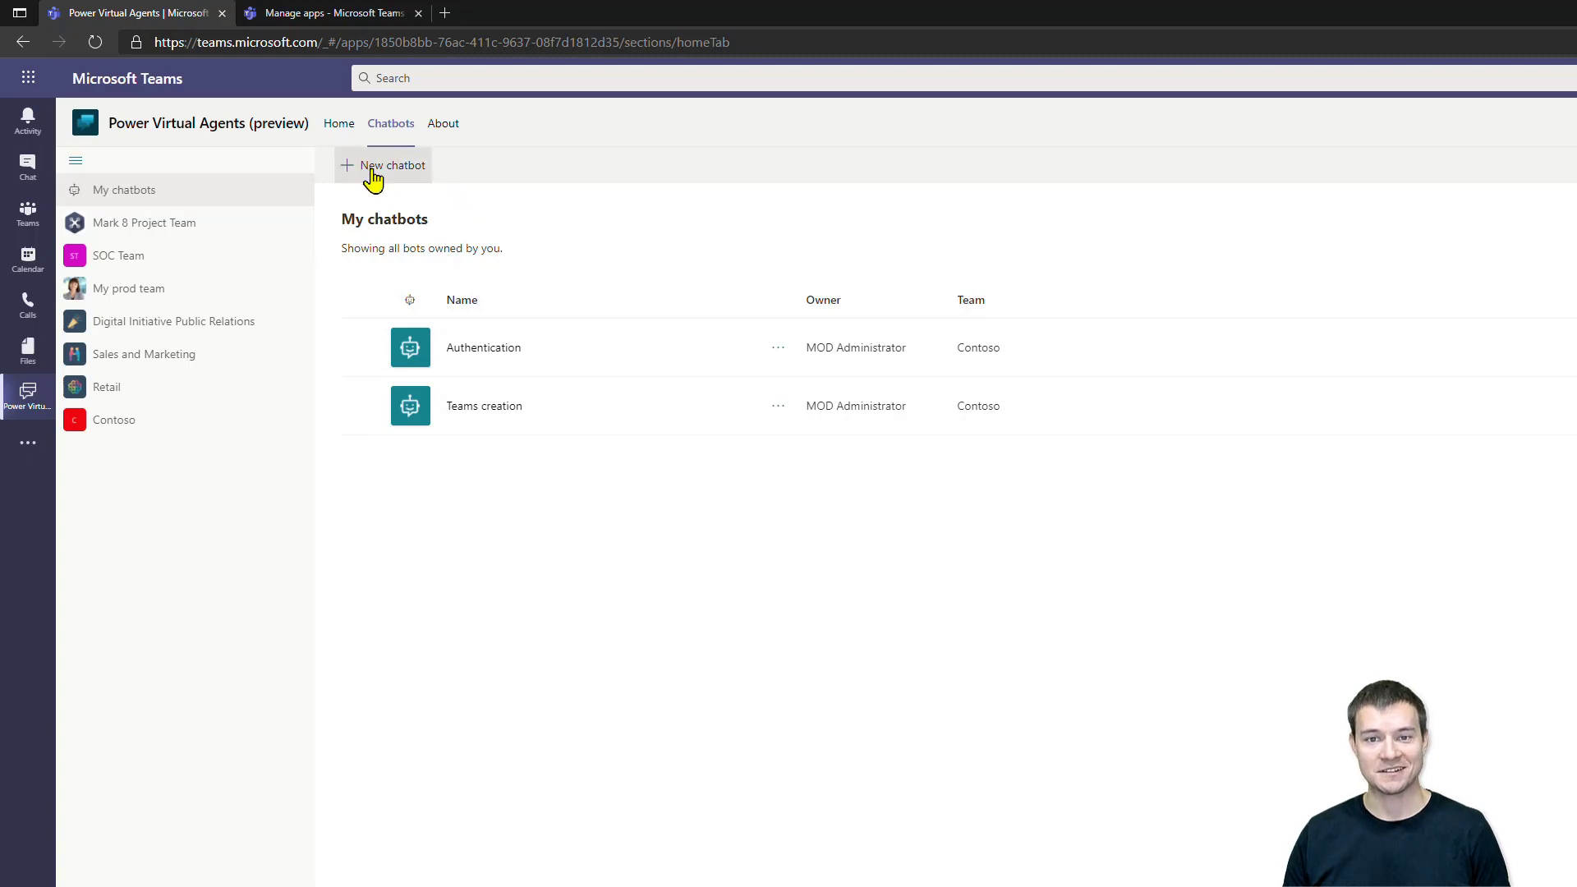
{"action": "left_click", "coordinate": [340, 127]}
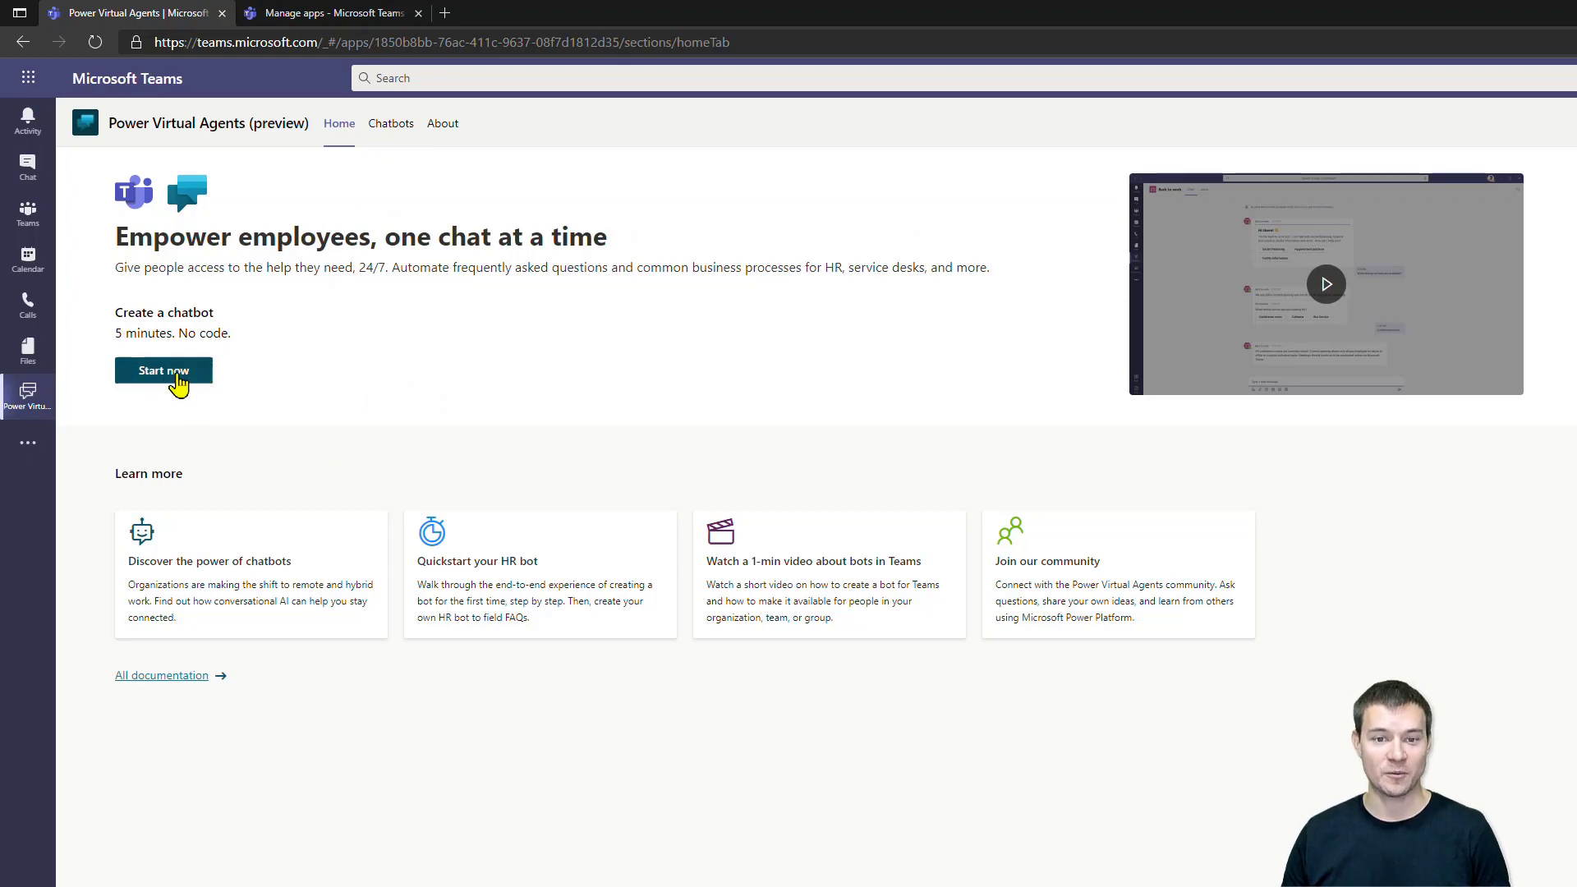
Step: Start a new Teams chatbot and try SOC Team and U.S. Sales as its team
{"action": "left_click", "coordinate": [176, 374]}
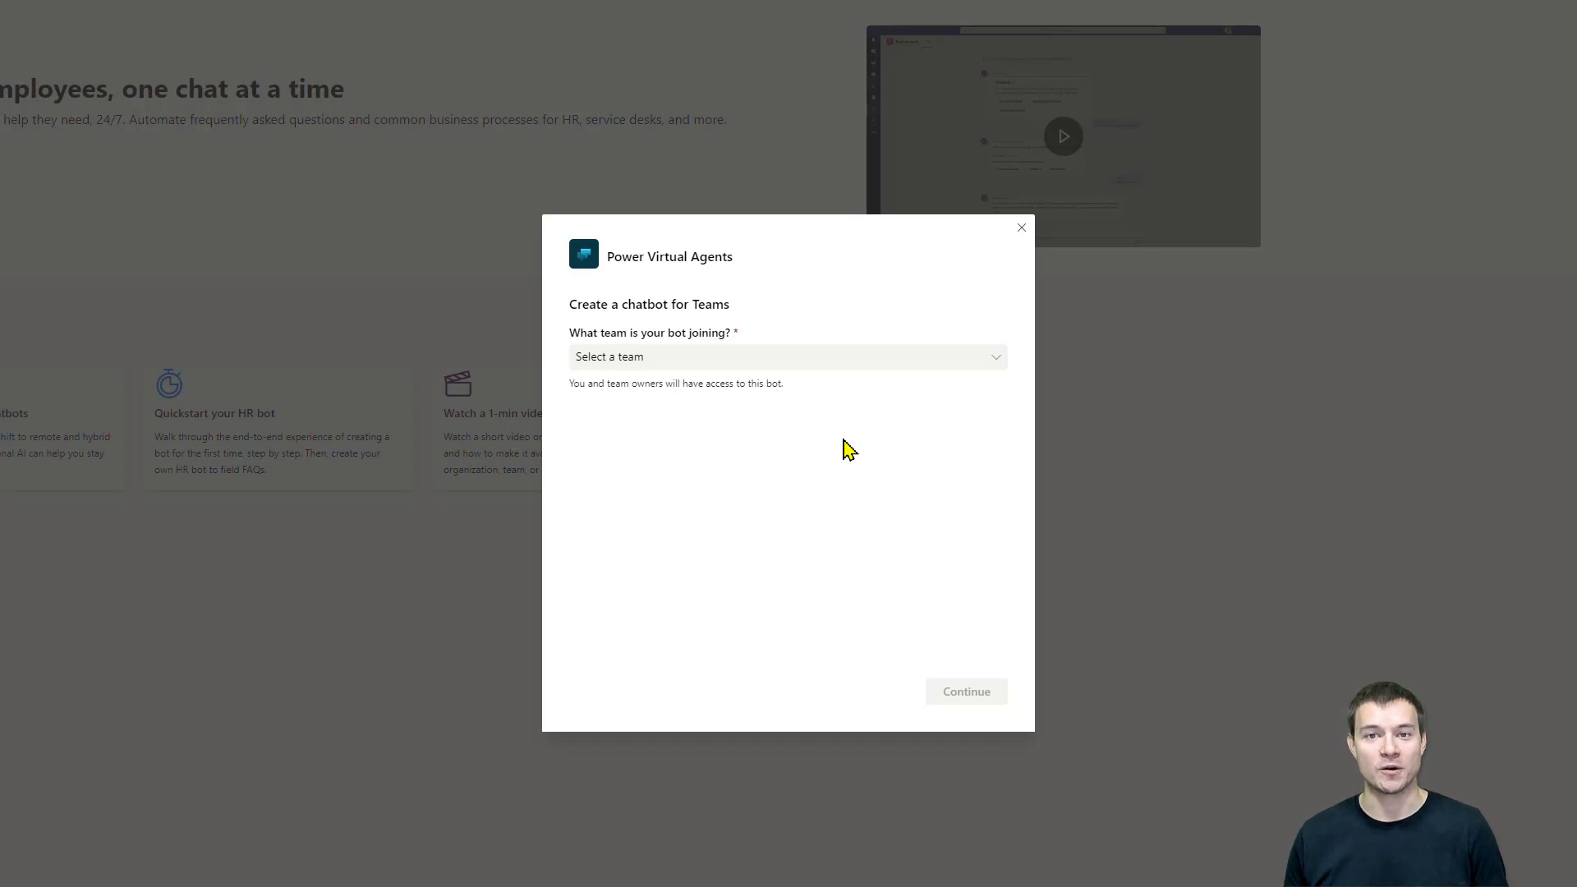
{"action": "left_click", "coordinate": [673, 359]}
{"action": "scroll", "coordinate": [803, 423], "scroll_direction": "down", "scroll_amount": 3}
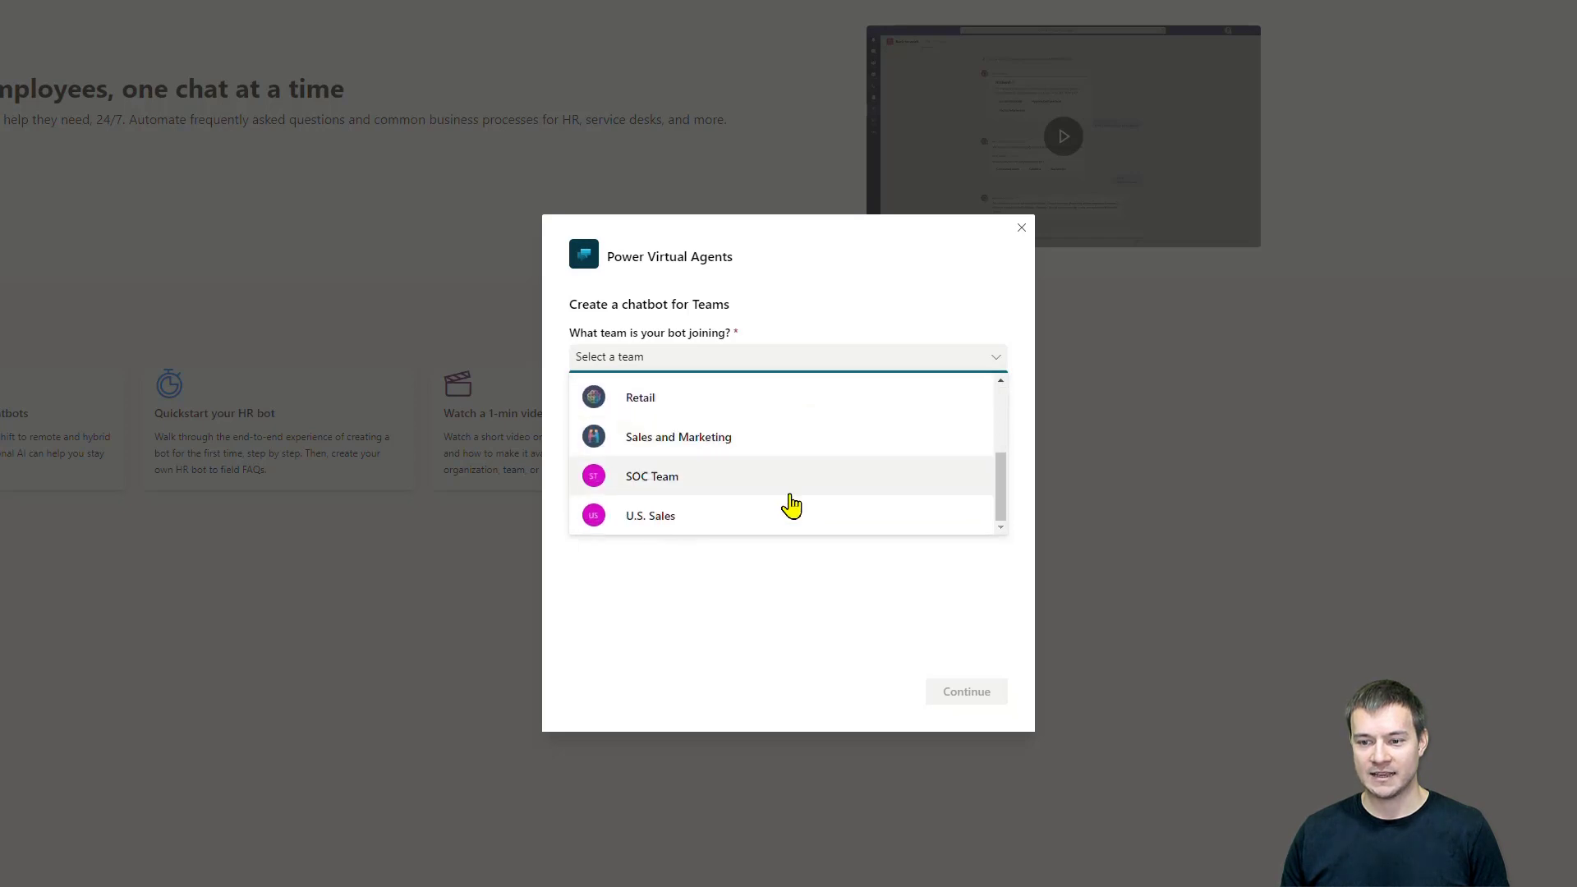
{"action": "left_click", "coordinate": [707, 489]}
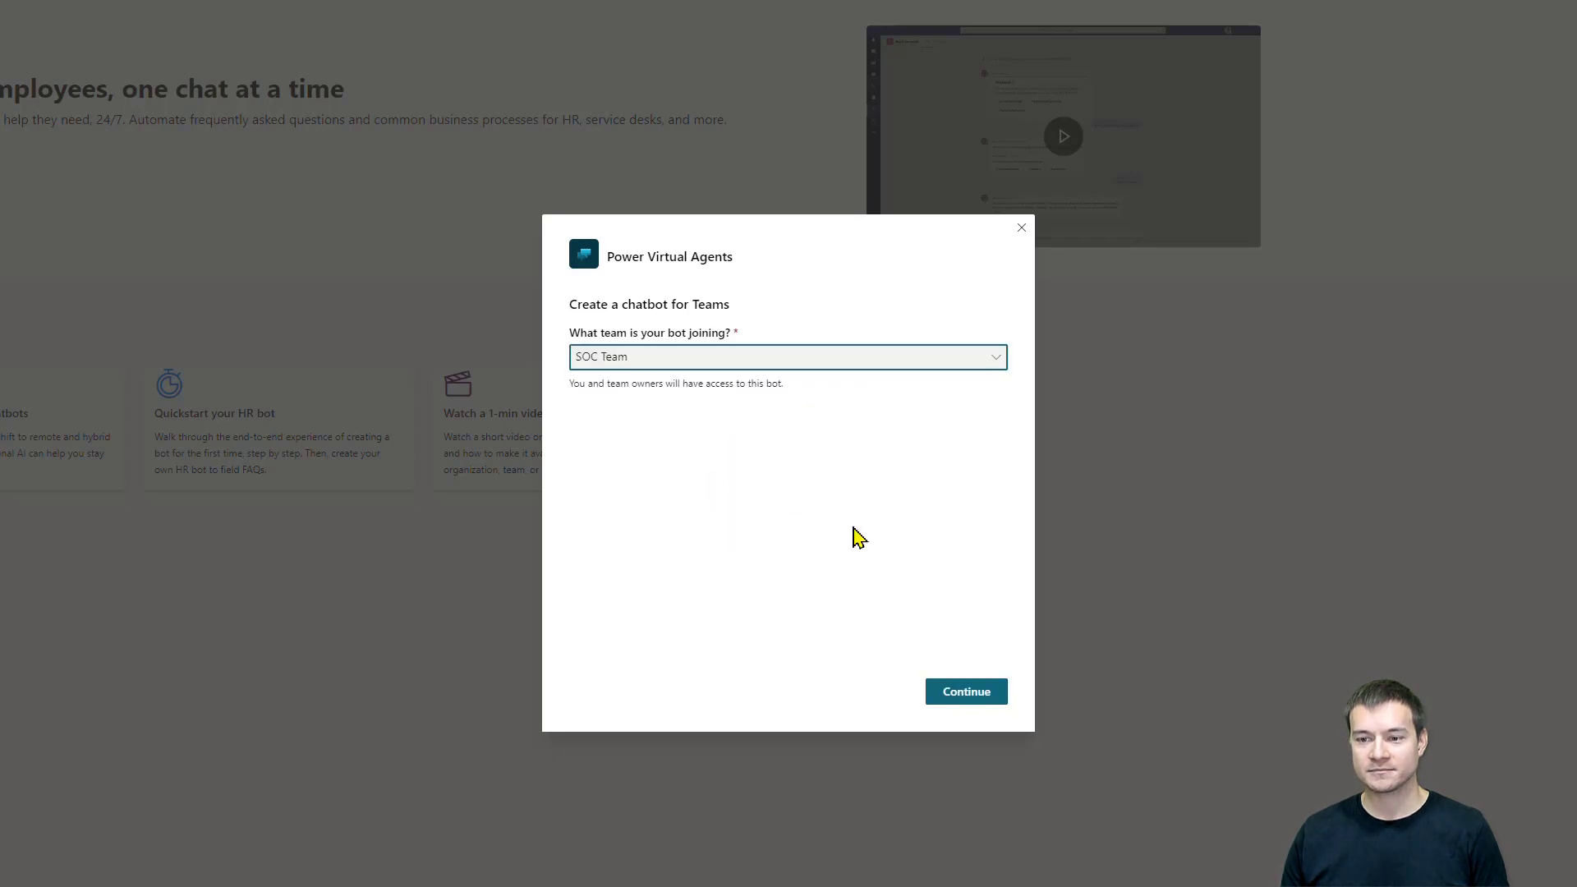
{"action": "left_click", "coordinate": [832, 362]}
{"action": "left_click", "coordinate": [725, 518]}
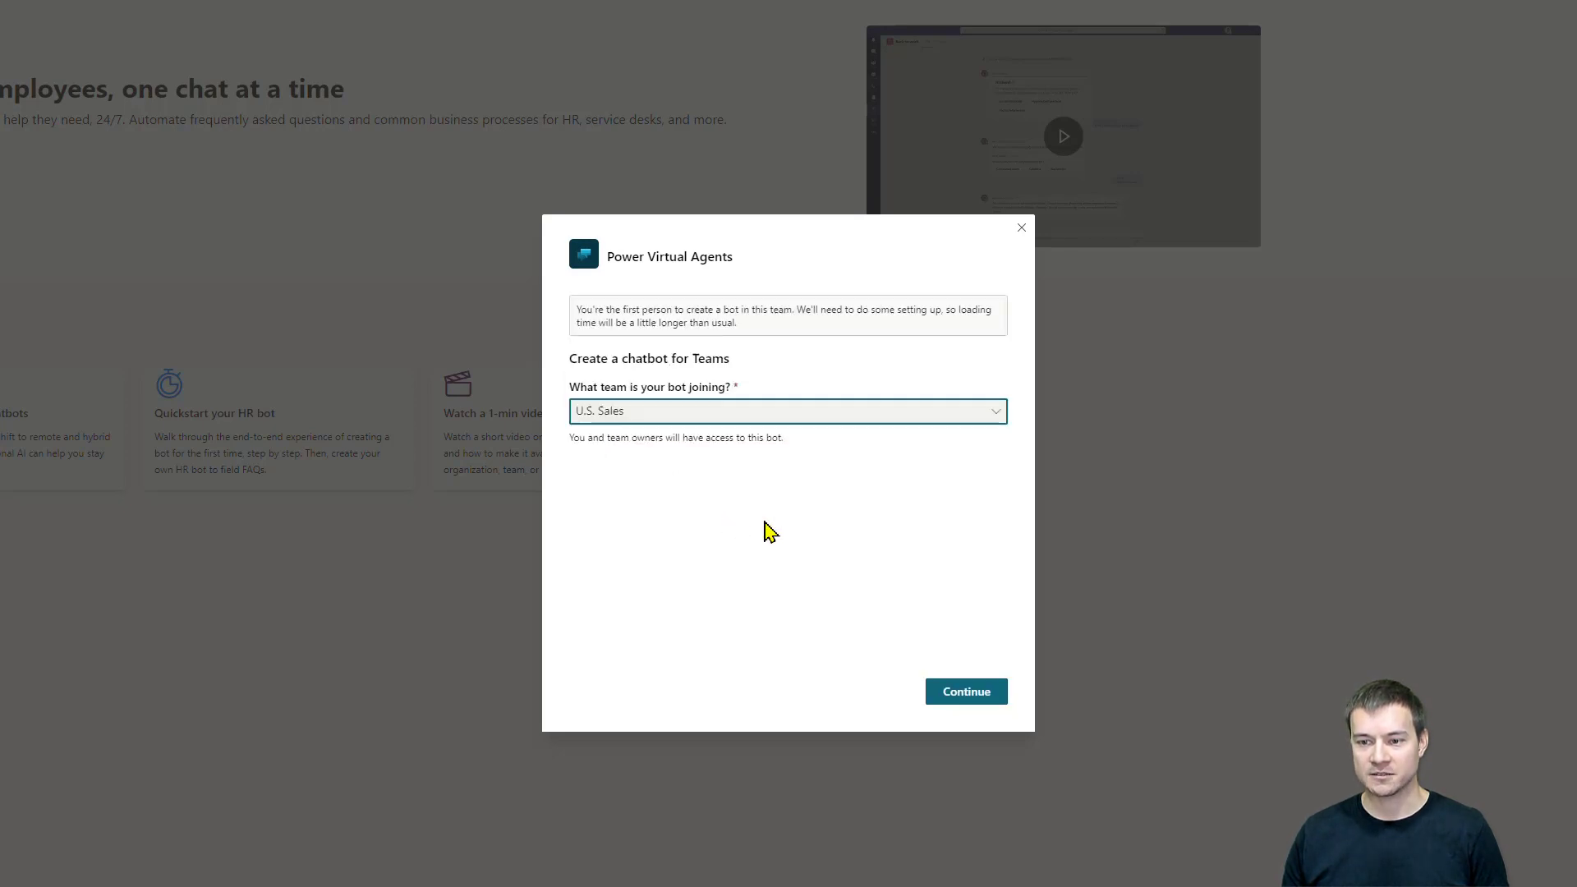
{"action": "left_click", "coordinate": [750, 411]}
{"action": "left_click", "coordinate": [690, 532]}
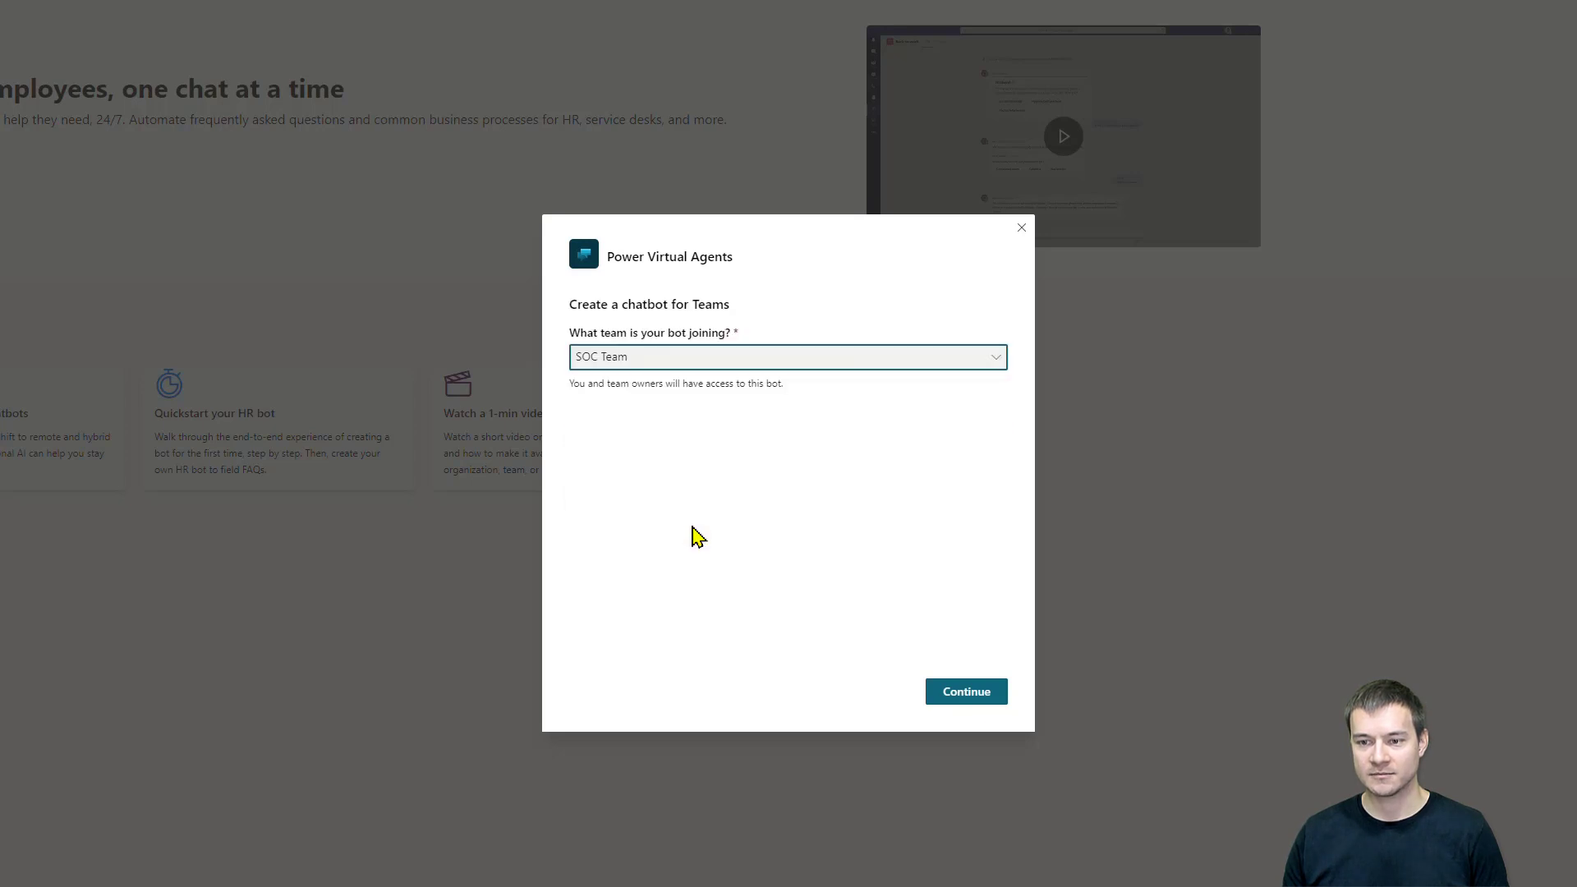
Step: Try Retail, Sales and Marketing, SOC Team and U.S. Sales, then settle on Contoso
{"action": "left_click", "coordinate": [730, 364]}
{"action": "scroll", "coordinate": [739, 433], "scroll_direction": "up", "scroll_amount": 3}
{"action": "left_click", "coordinate": [668, 500]}
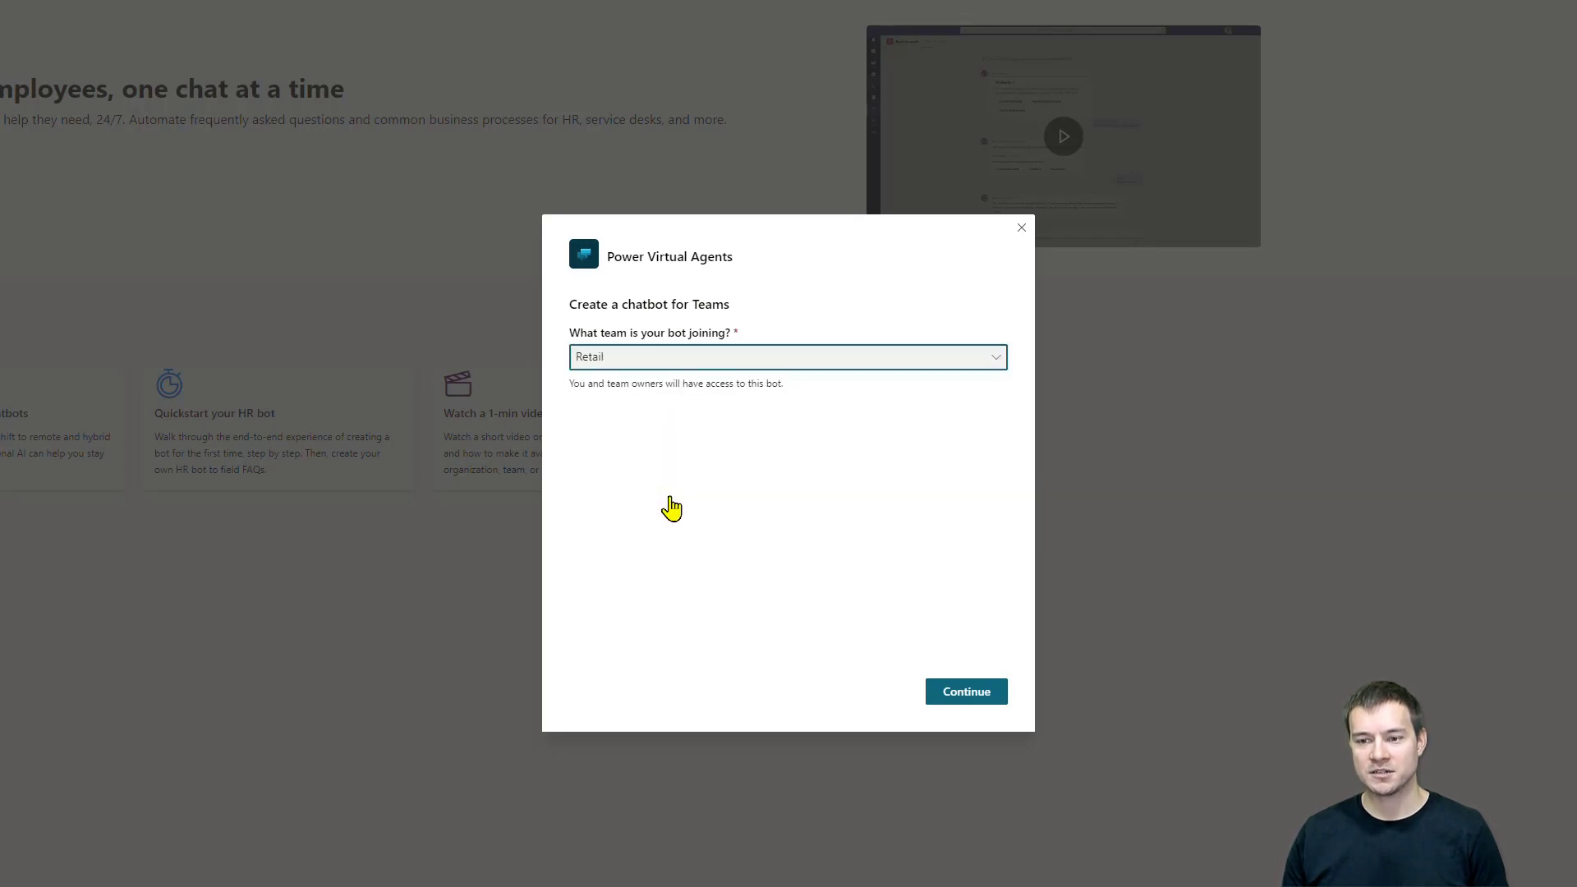
{"action": "left_click", "coordinate": [705, 367]}
{"action": "scroll", "coordinate": [704, 436], "scroll_direction": "down", "scroll_amount": 1}
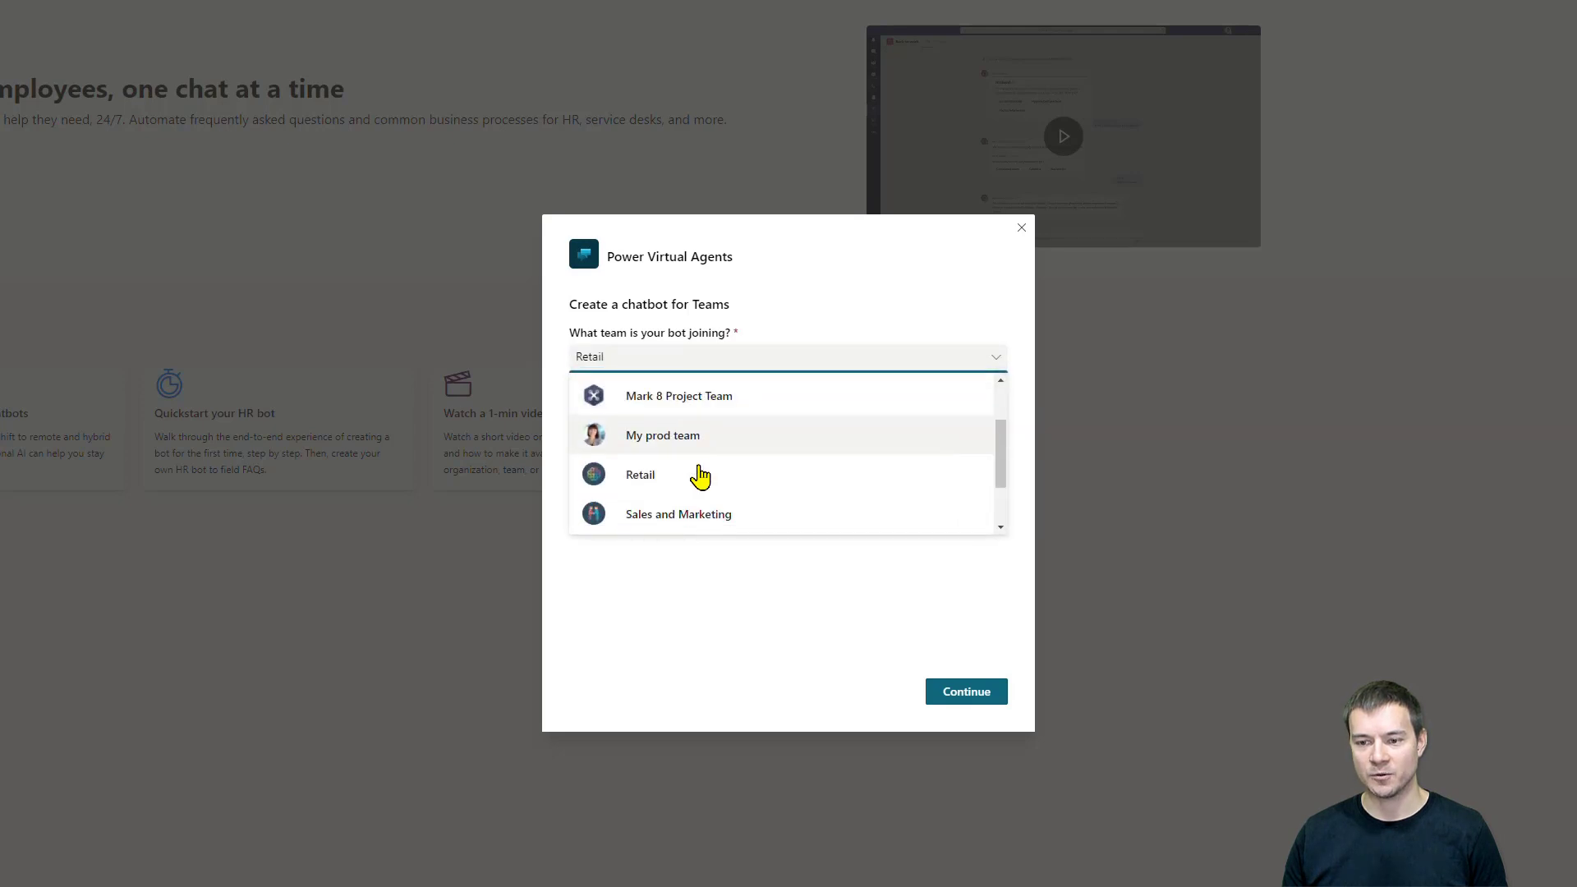
{"action": "left_click", "coordinate": [695, 508]}
{"action": "left_click", "coordinate": [723, 367]}
{"action": "scroll", "coordinate": [710, 444], "scroll_direction": "down", "scroll_amount": 1}
{"action": "left_click", "coordinate": [697, 489]}
{"action": "left_click", "coordinate": [693, 364]}
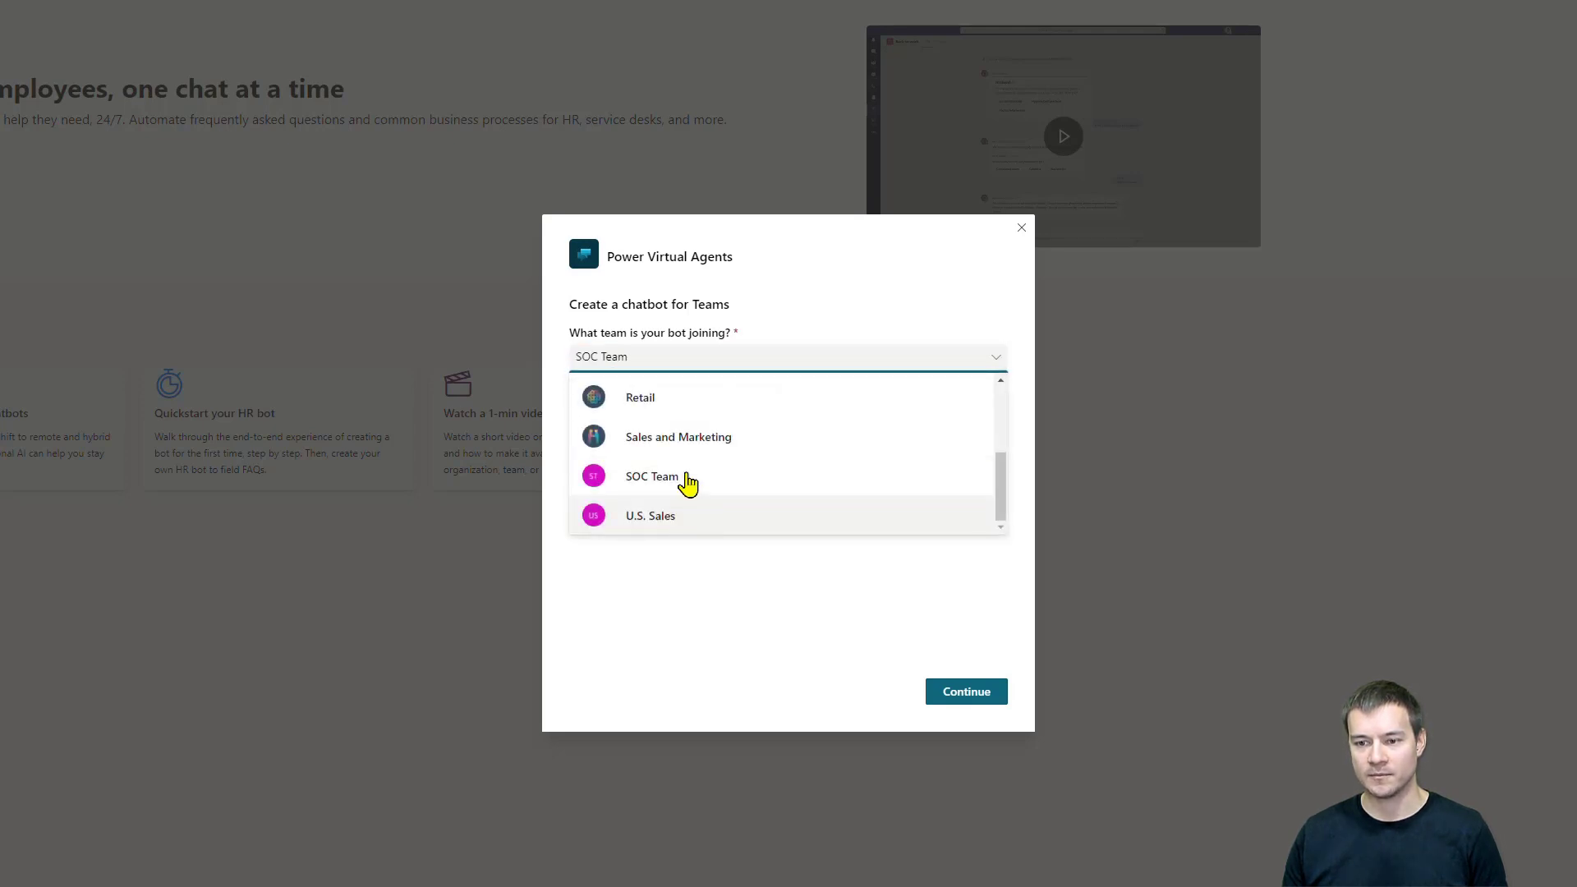
{"action": "left_click", "coordinate": [690, 518]}
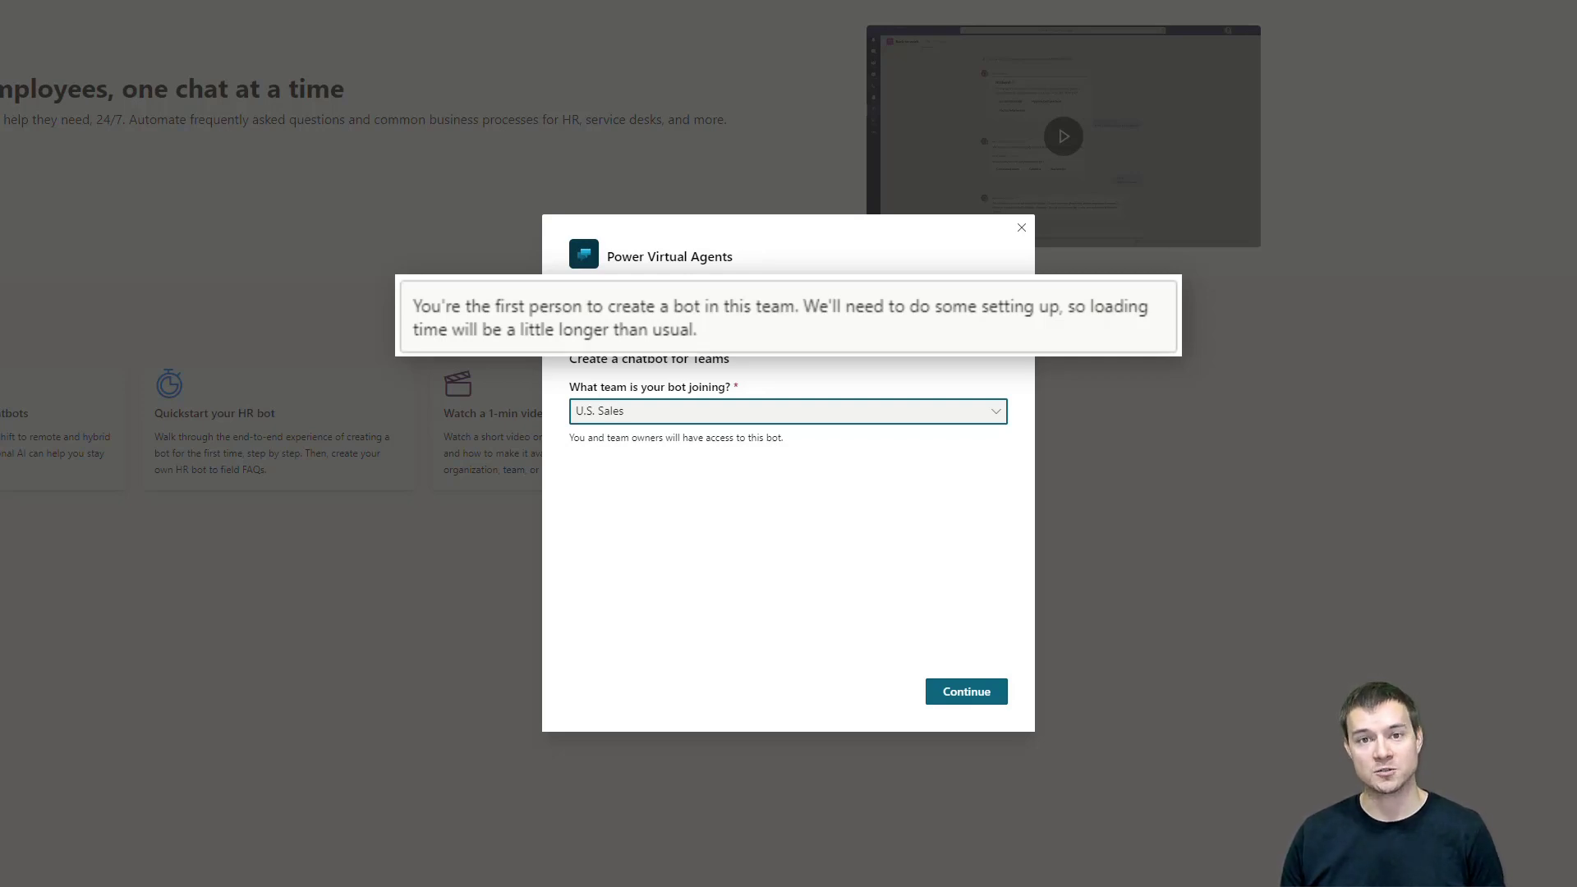
{"action": "left_click", "coordinate": [688, 412]}
{"action": "scroll", "coordinate": [741, 530], "scroll_direction": "up", "scroll_amount": 3}
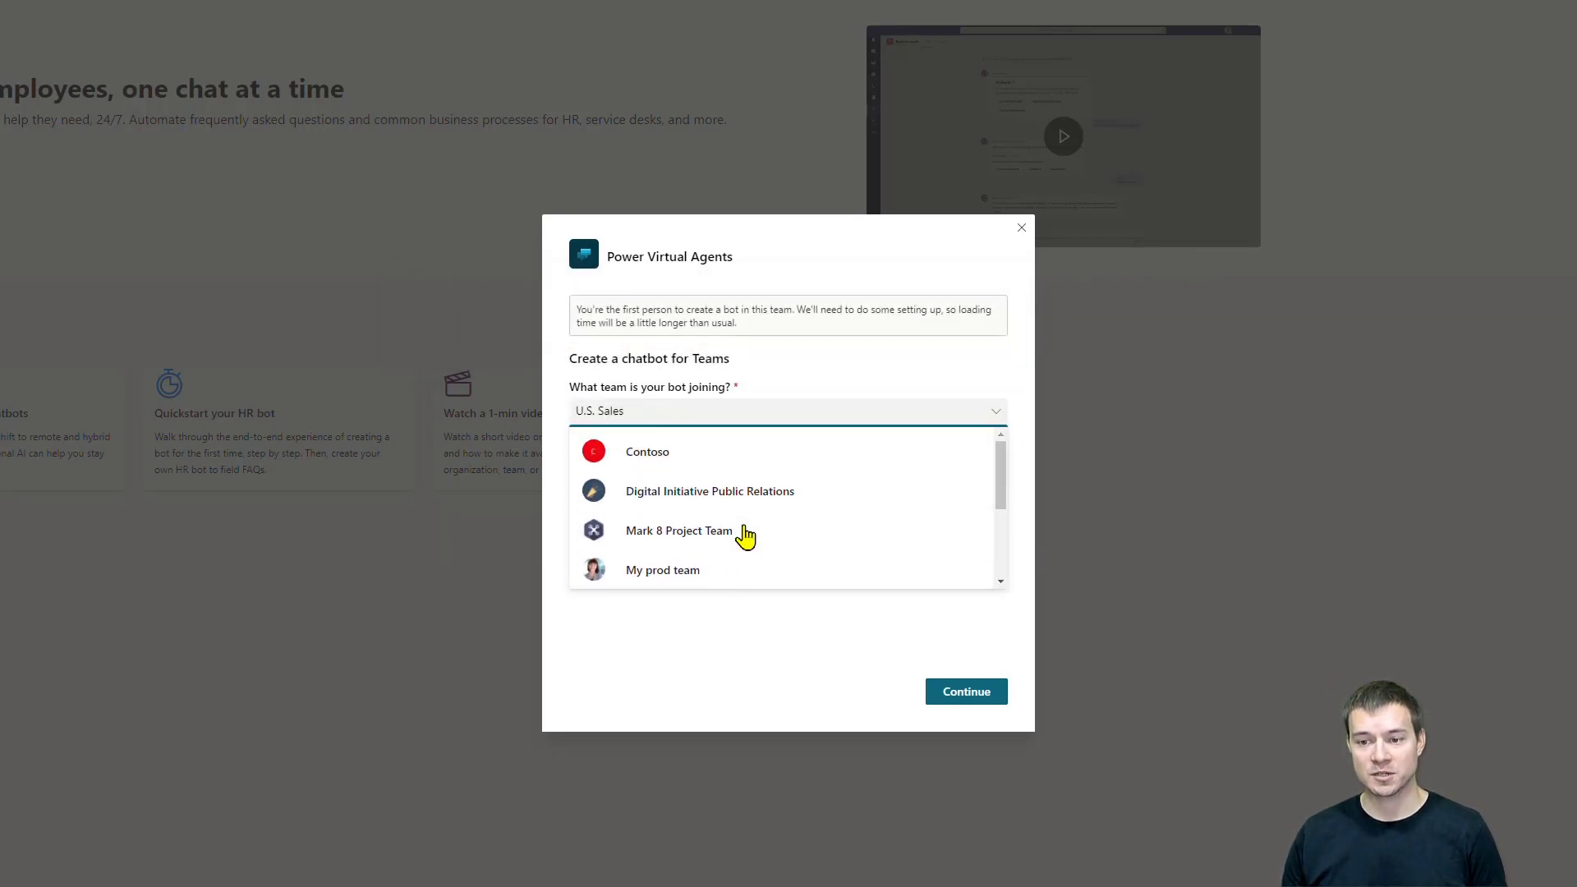
{"action": "left_click", "coordinate": [718, 457]}
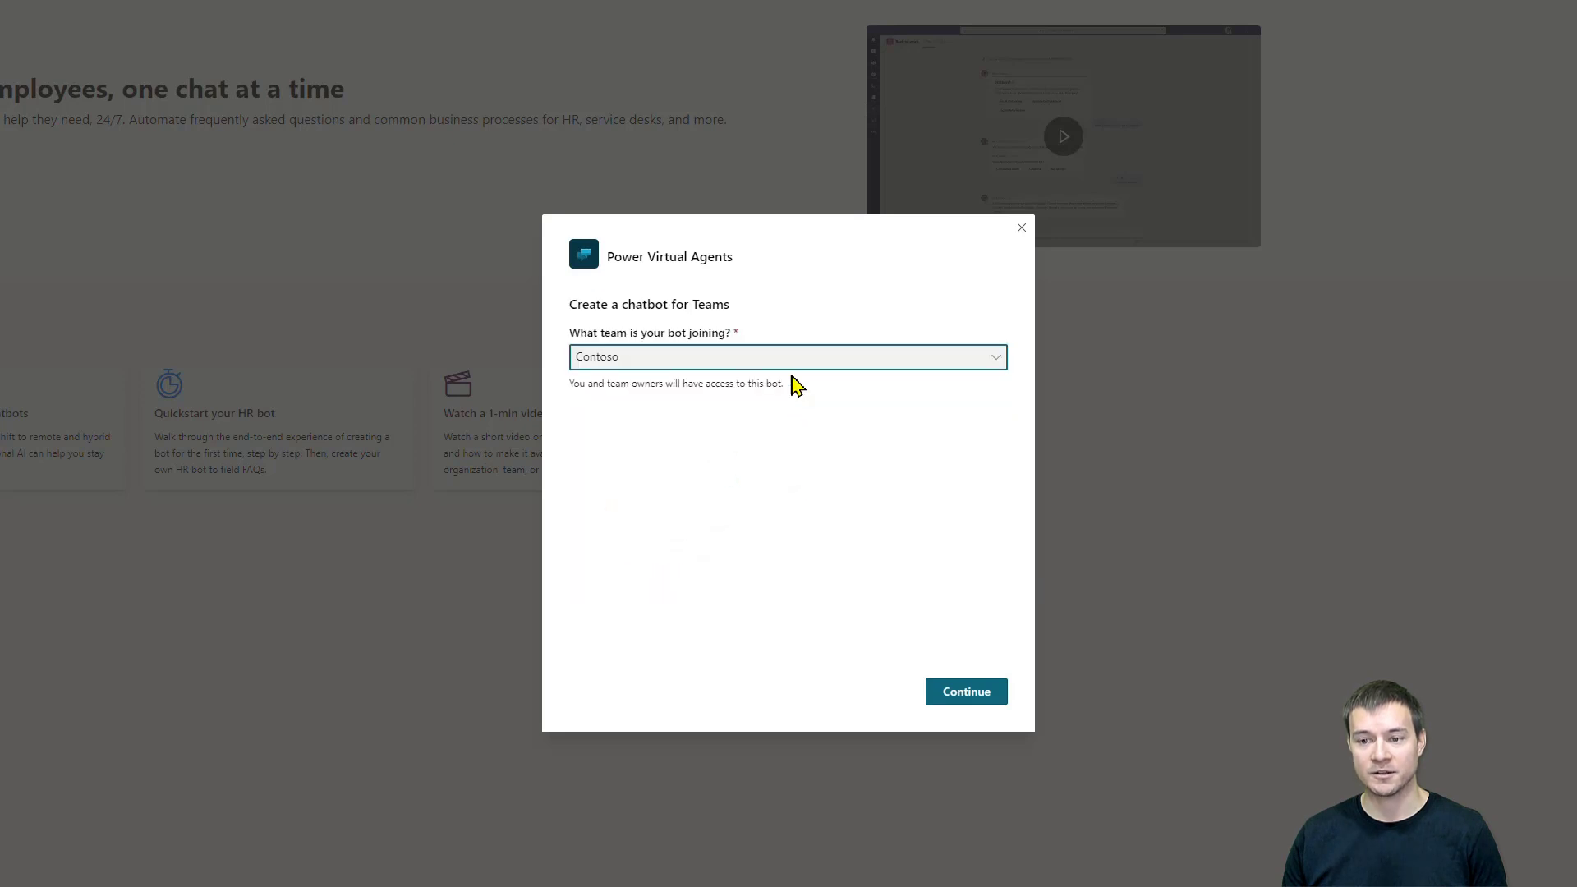
Step: Continue to bot setup and name the new bot 'QnA Bot'
{"action": "left_click", "coordinate": [963, 692]}
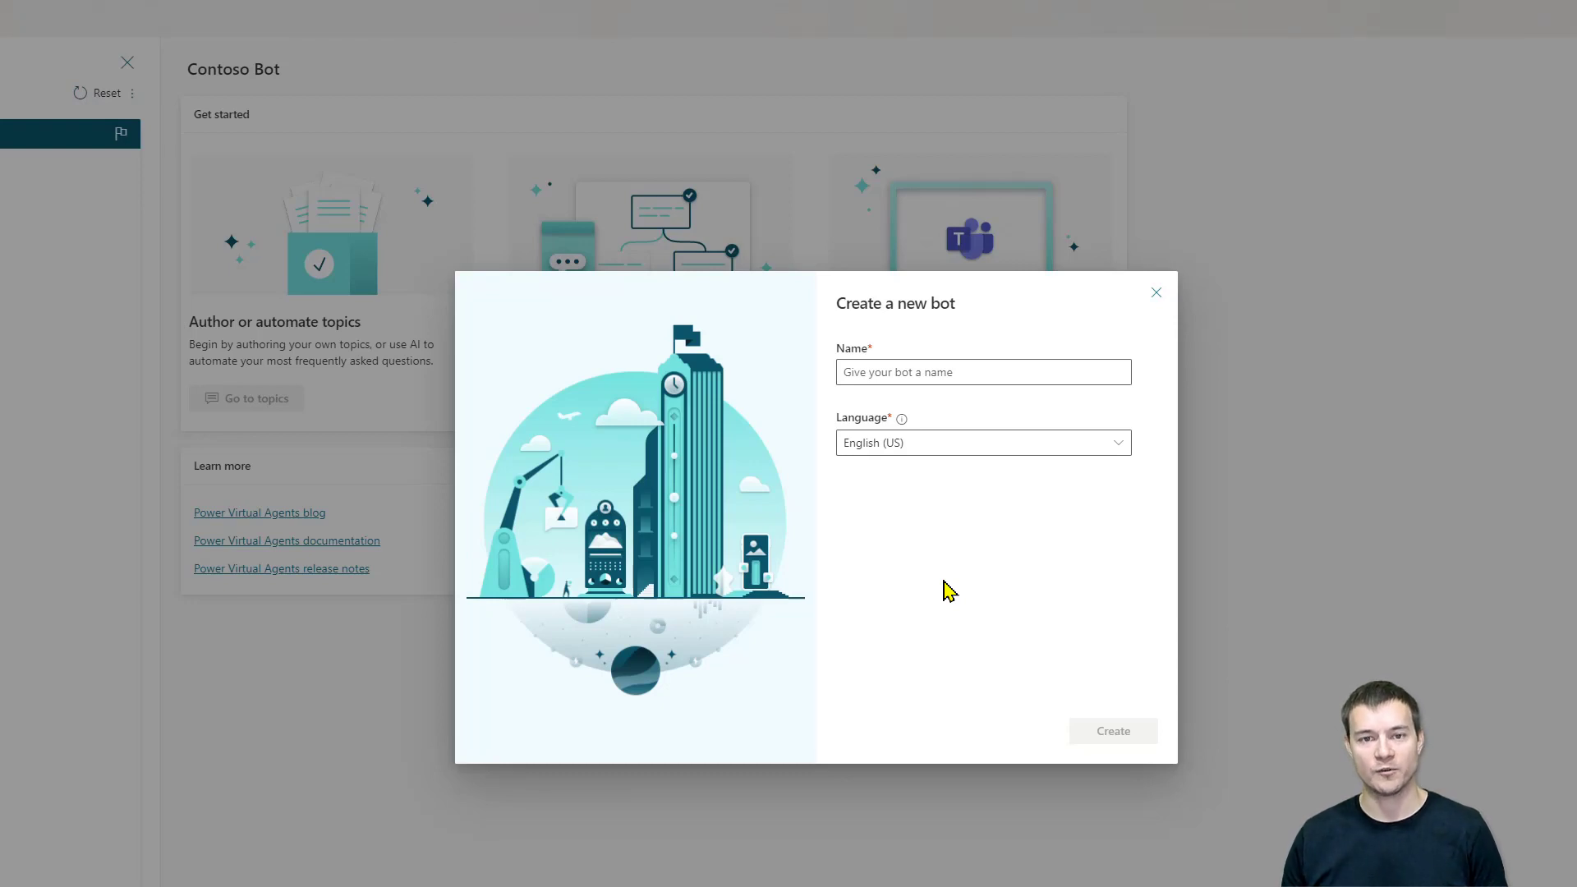
{"action": "left_click", "coordinate": [950, 372]}
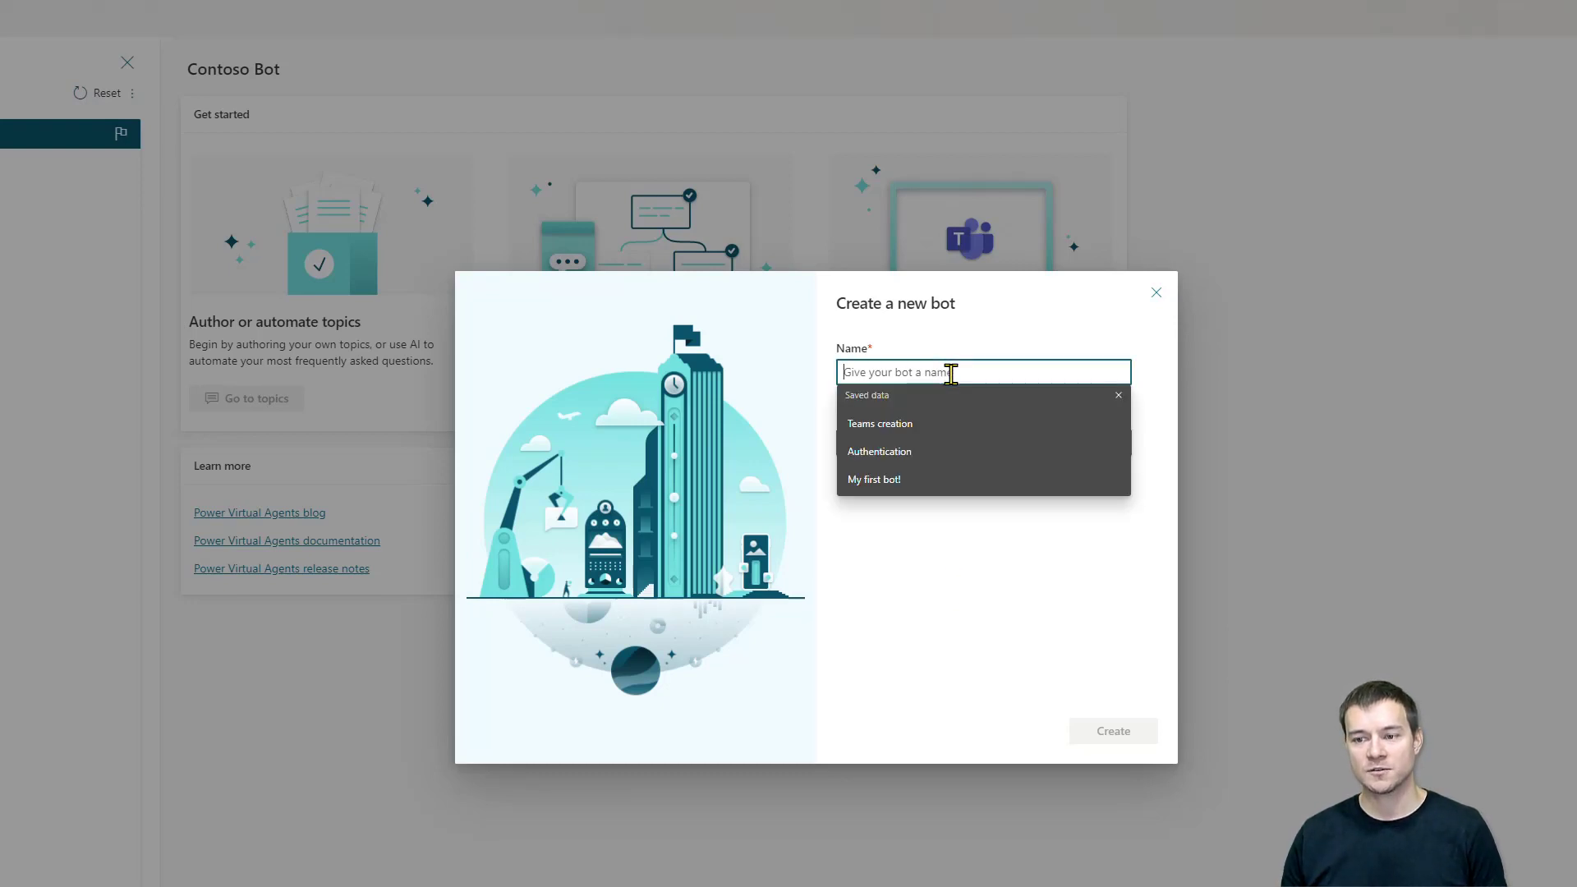
{"action": "left_click", "coordinate": [1015, 670]}
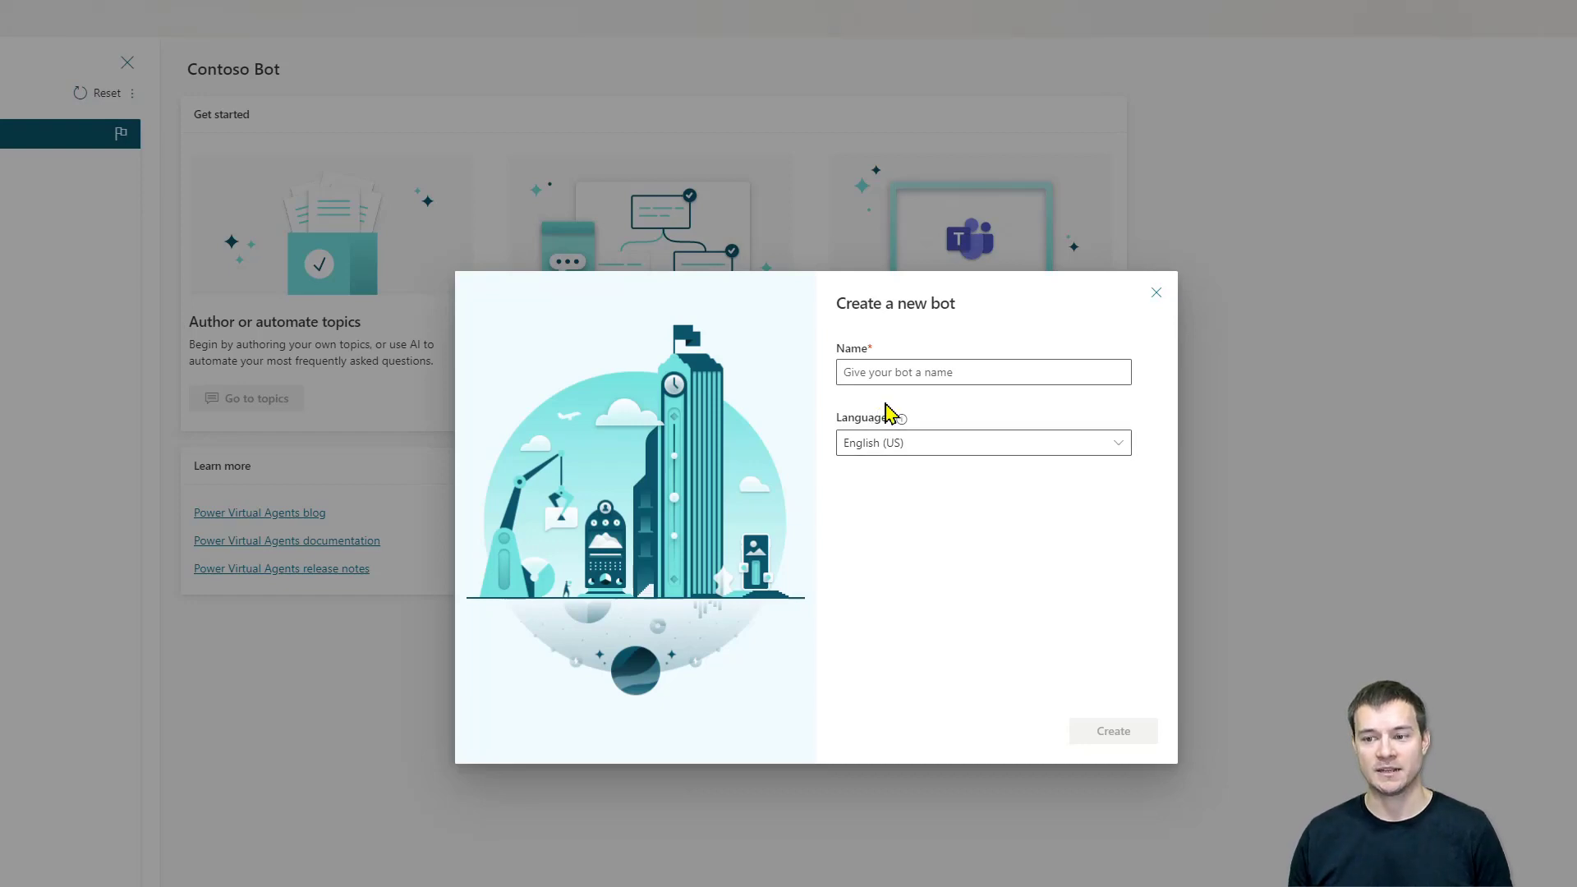
{"action": "left_click", "coordinate": [901, 372]}
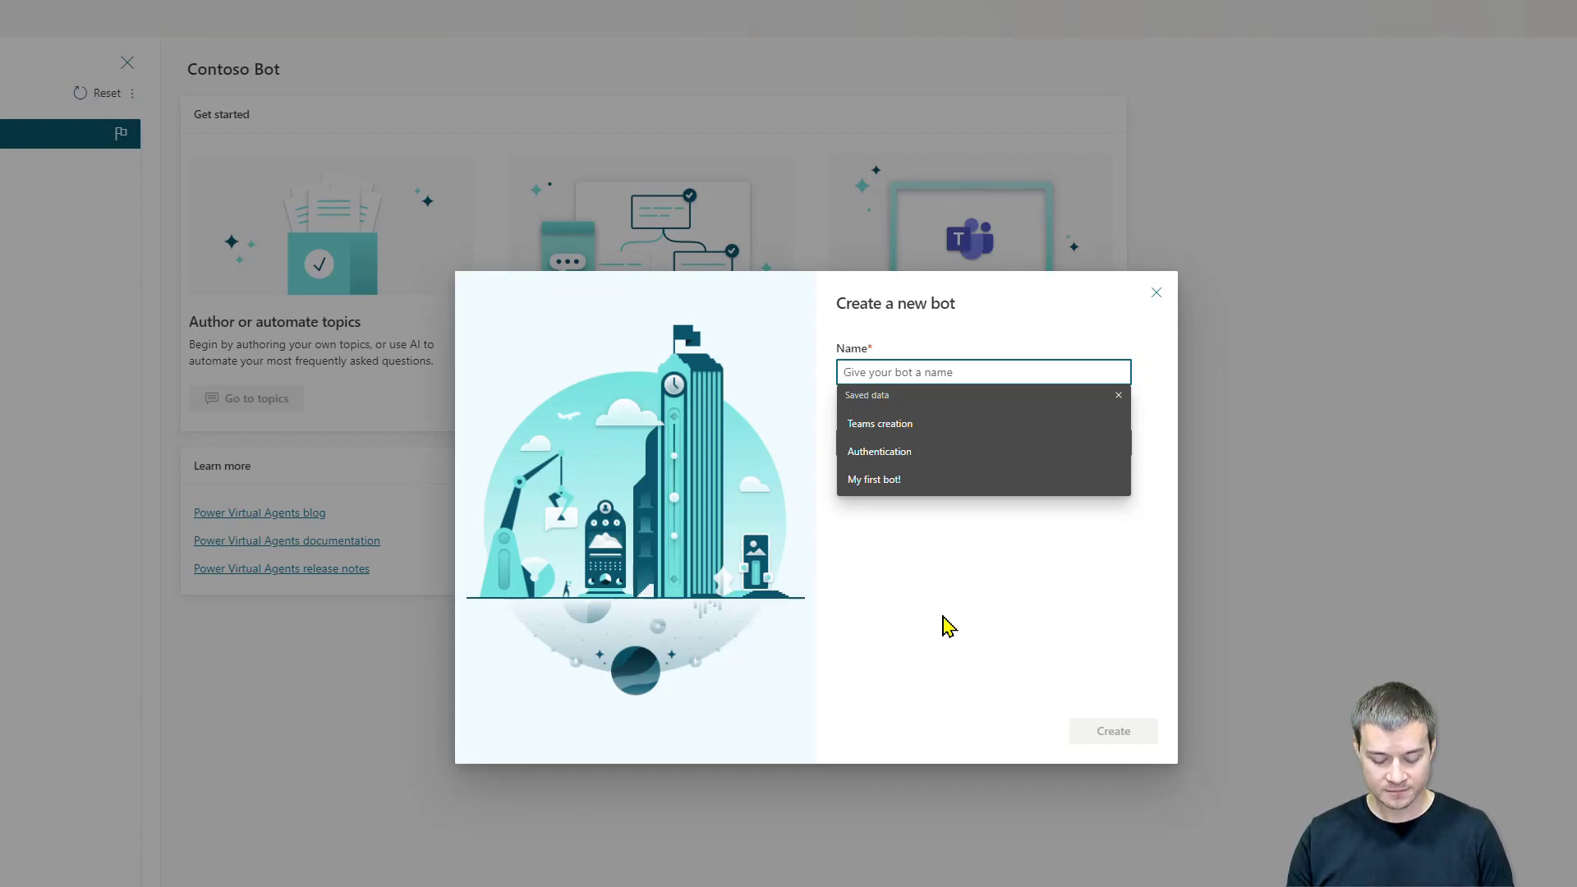
{"action": "type", "text": "QnA Bot"}
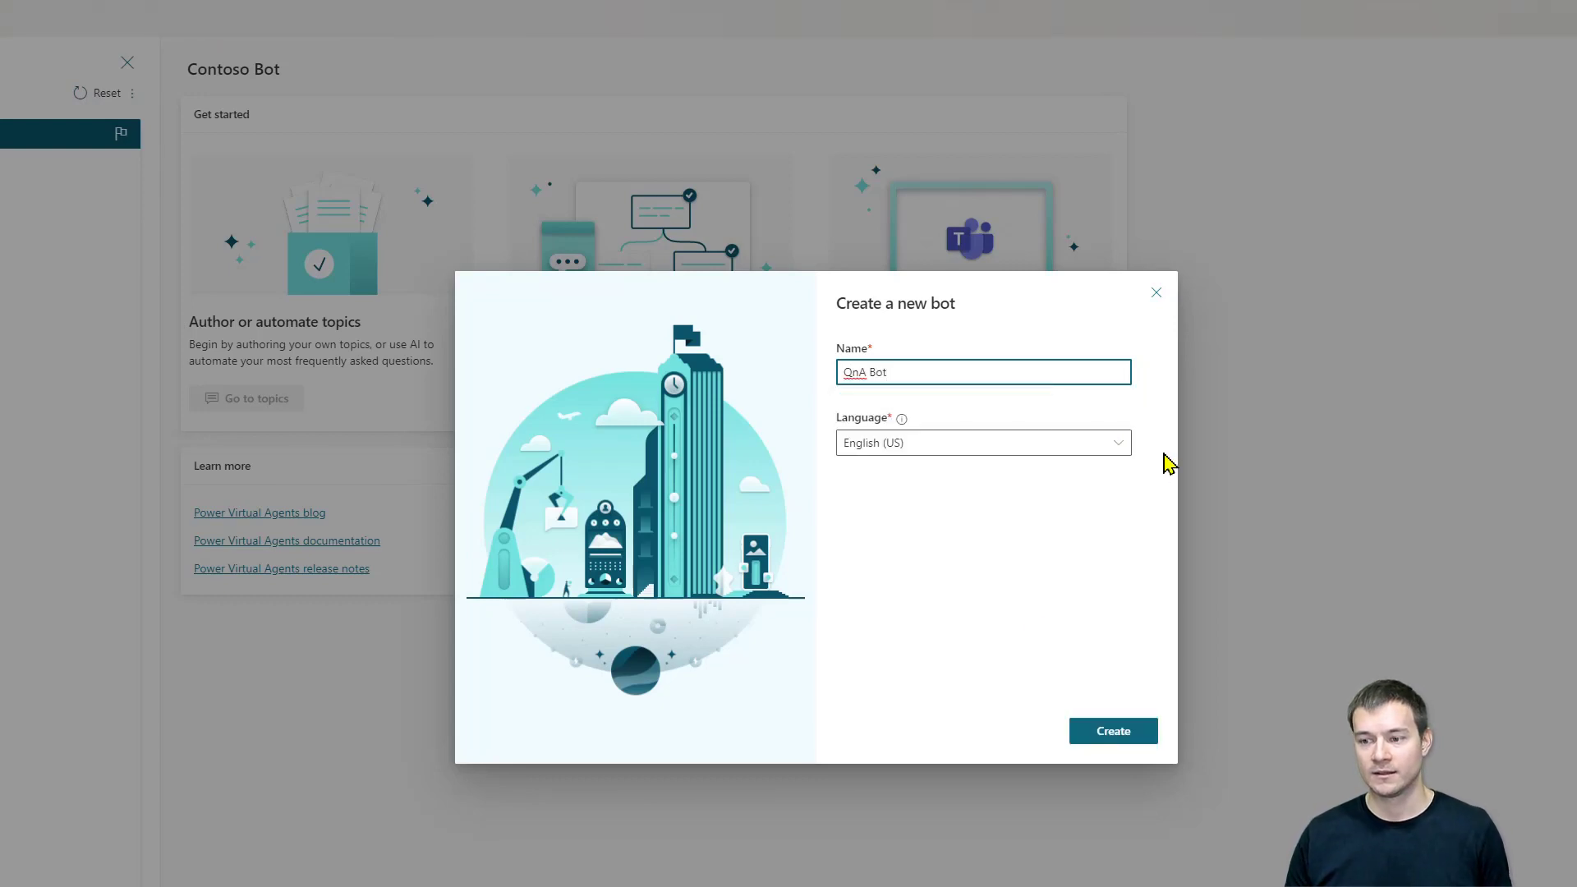
Step: Browse the language list and keep English (US) as the bot's language
{"action": "left_click", "coordinate": [1120, 444]}
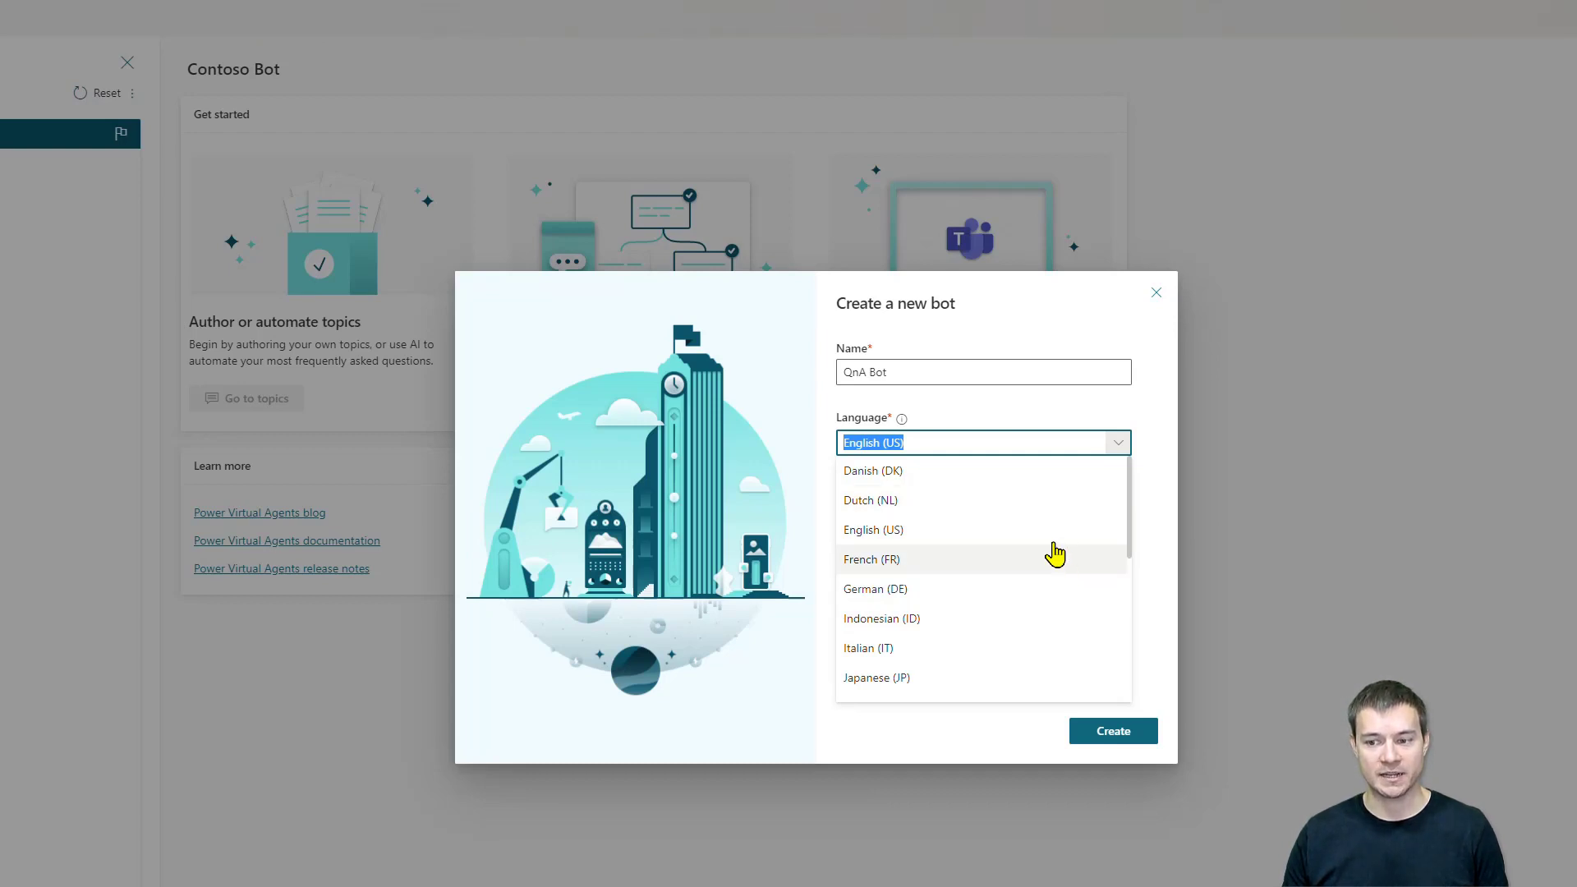
{"action": "scroll", "coordinate": [1052, 555], "scroll_direction": "down", "scroll_amount": 5}
{"action": "scroll", "coordinate": [1052, 561], "scroll_direction": "down", "scroll_amount": 3}
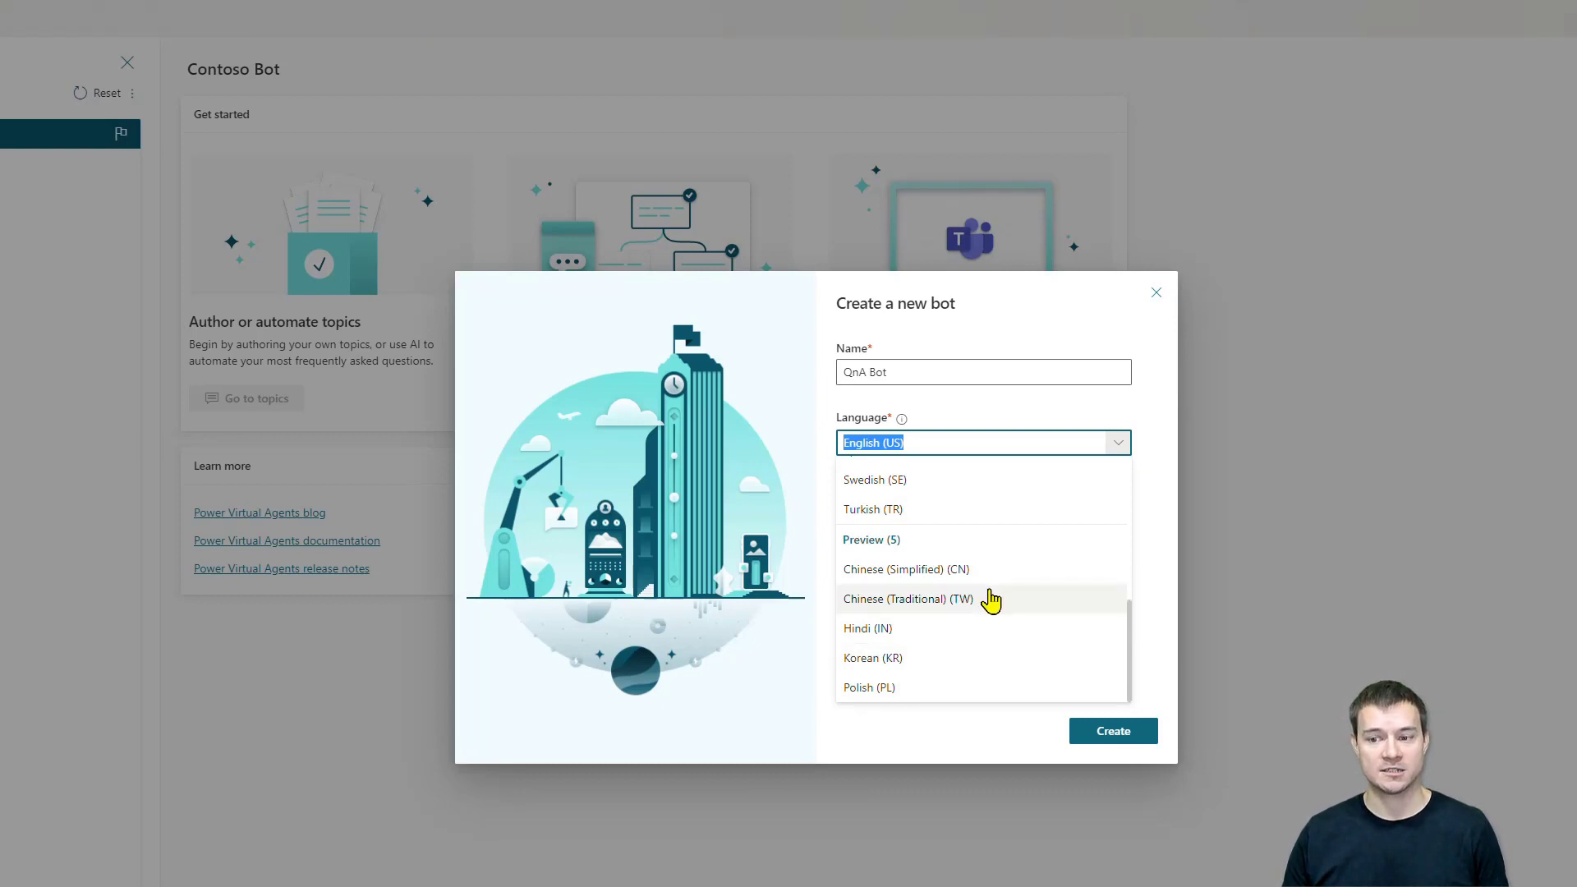
{"action": "scroll", "coordinate": [1014, 518], "scroll_direction": "up", "scroll_amount": 3}
{"action": "scroll", "coordinate": [1006, 503], "scroll_direction": "up", "scroll_amount": 1}
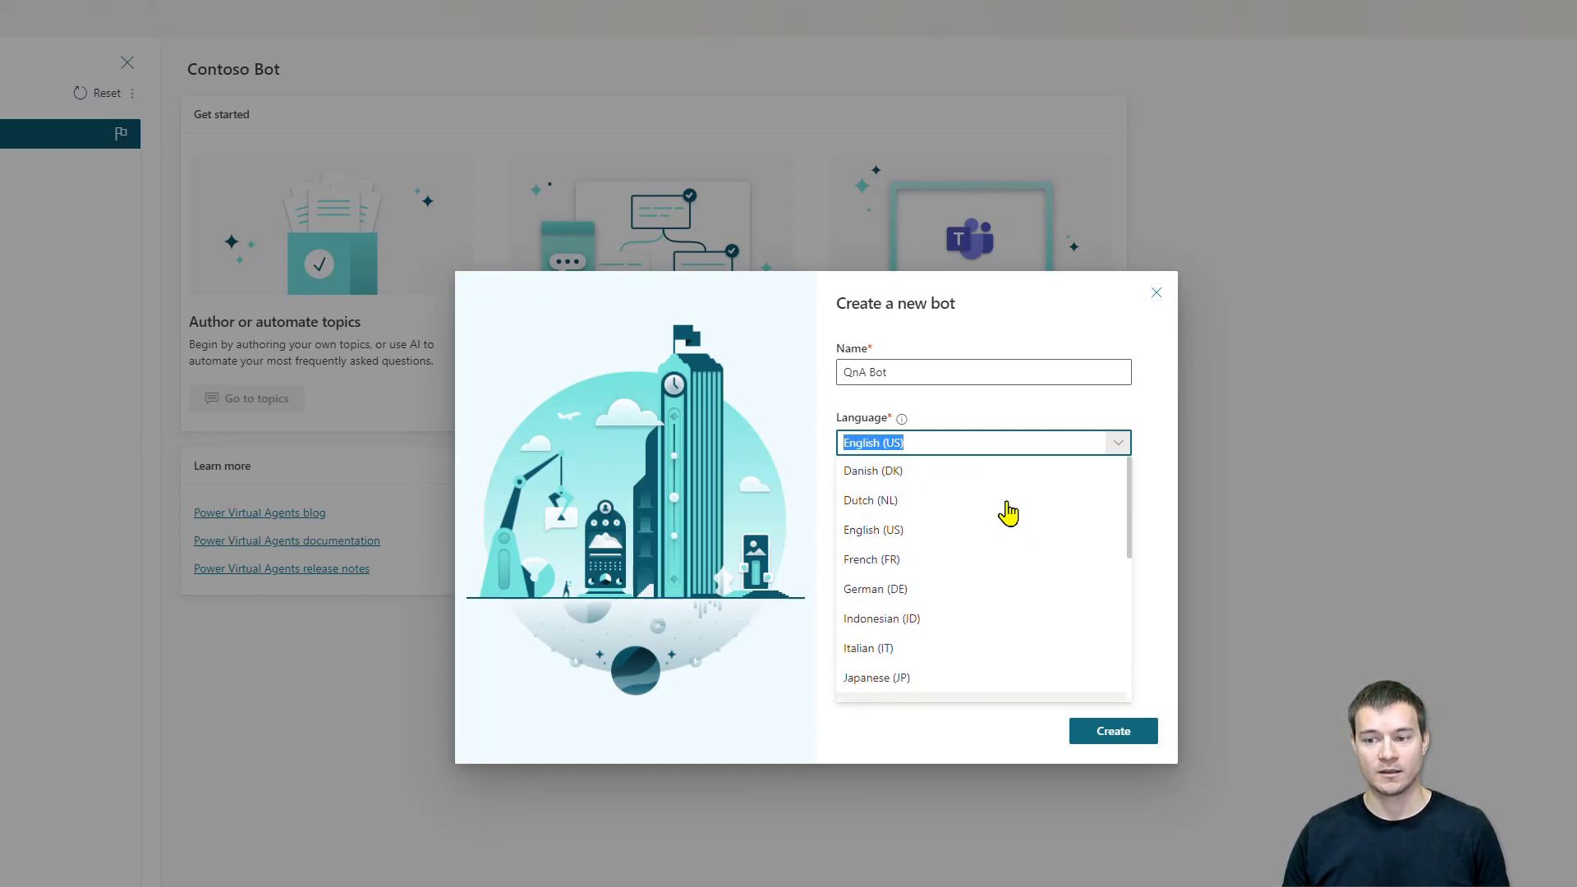
{"action": "scroll", "coordinate": [999, 503], "scroll_direction": "down", "scroll_amount": 2}
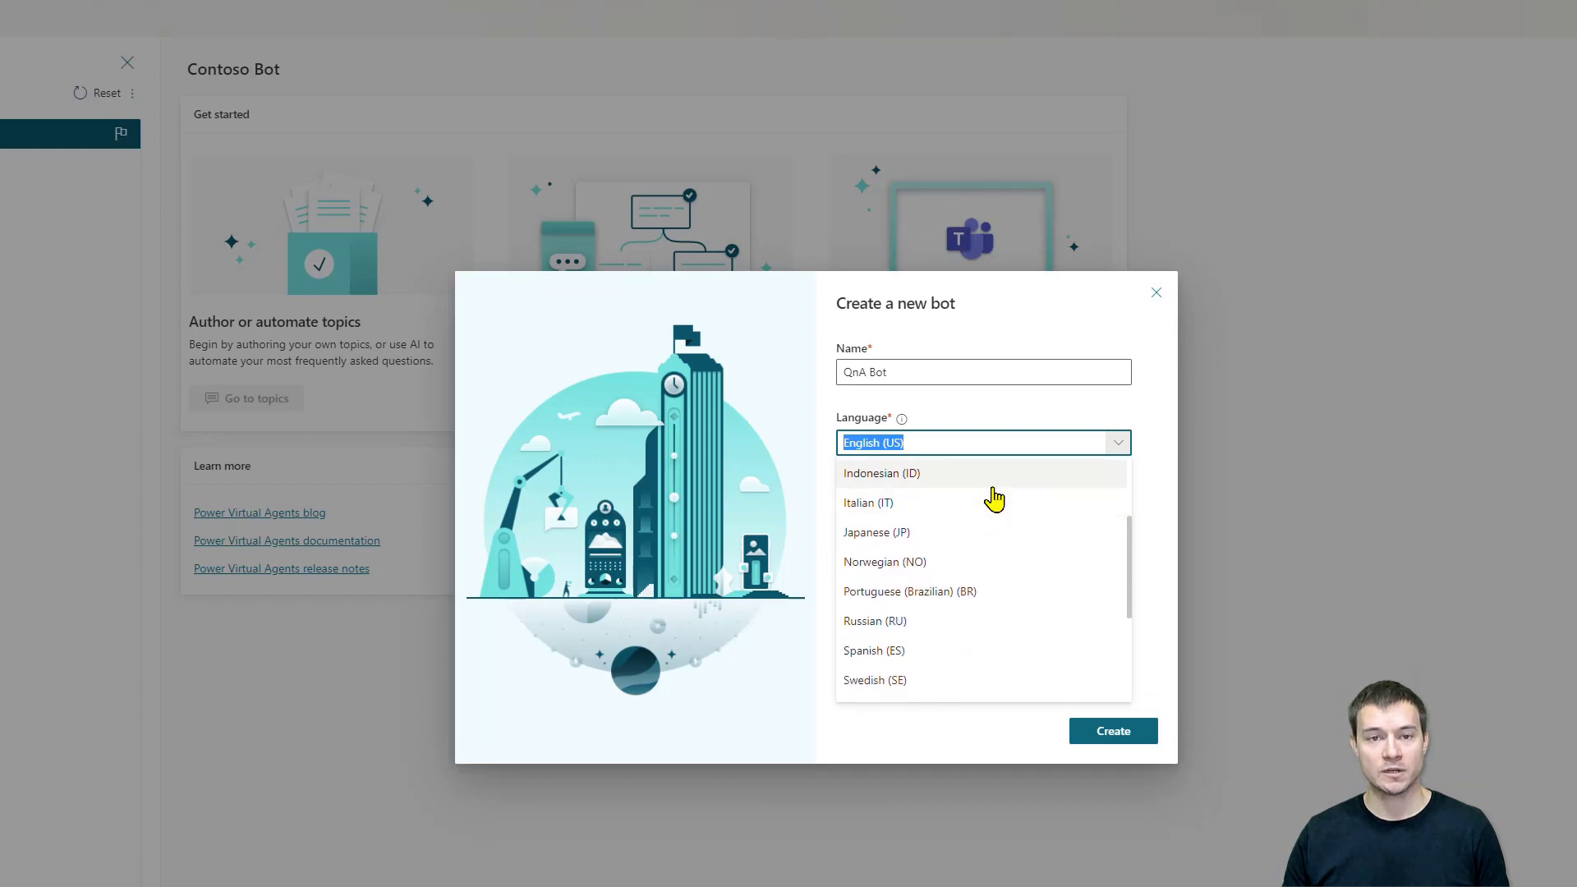
{"action": "scroll", "coordinate": [996, 503], "scroll_direction": "down", "scroll_amount": 3}
{"action": "scroll", "coordinate": [1002, 516], "scroll_direction": "down", "scroll_amount": 1}
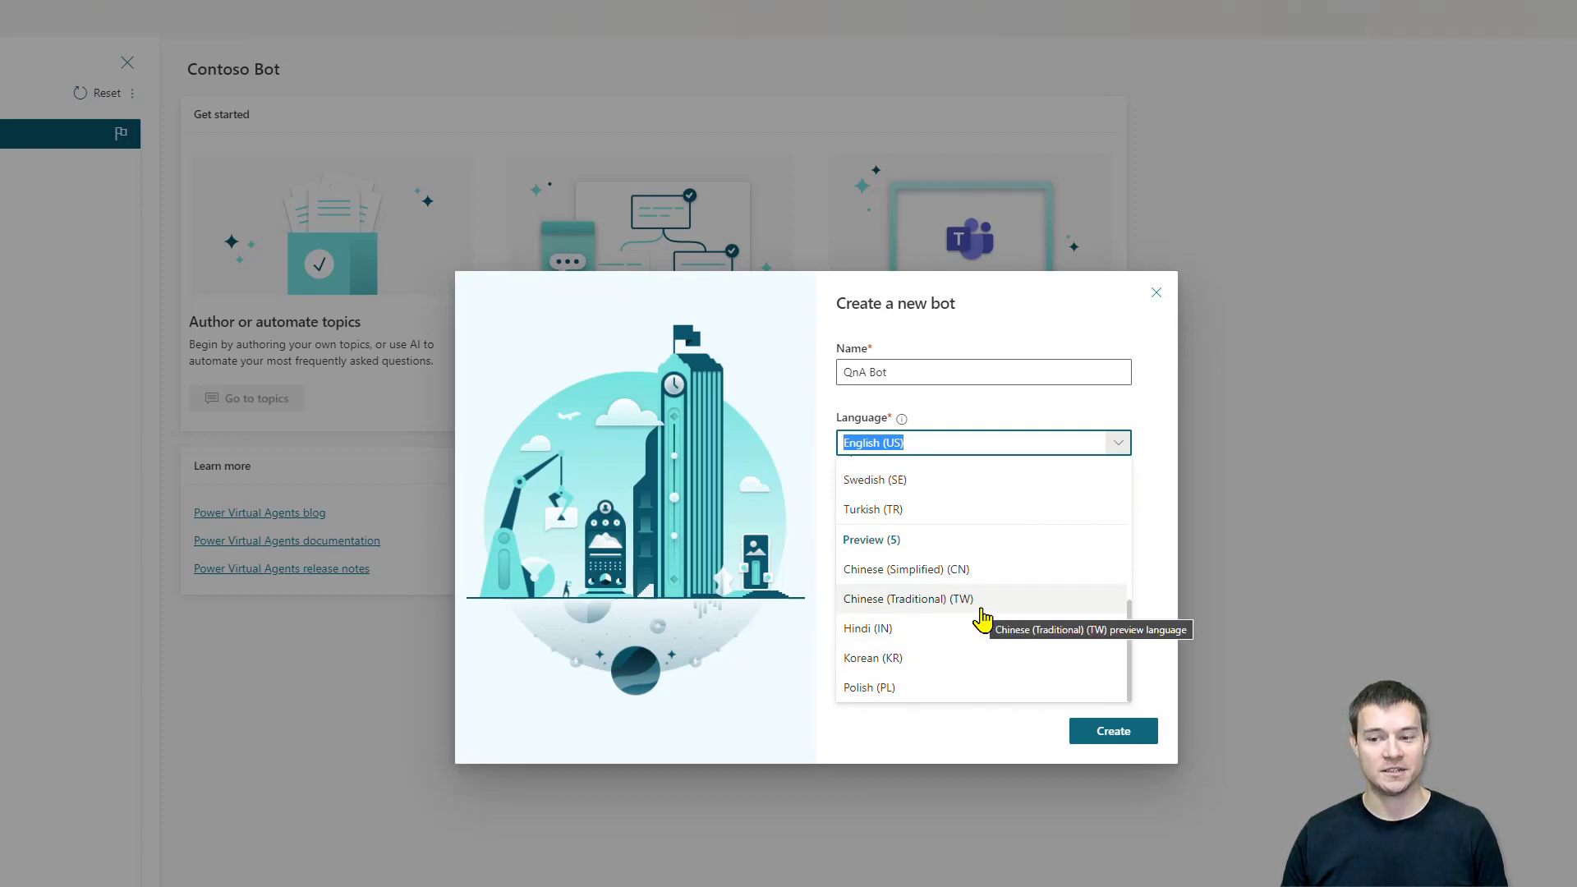
{"action": "scroll", "coordinate": [983, 620], "scroll_direction": "up", "scroll_amount": 4}
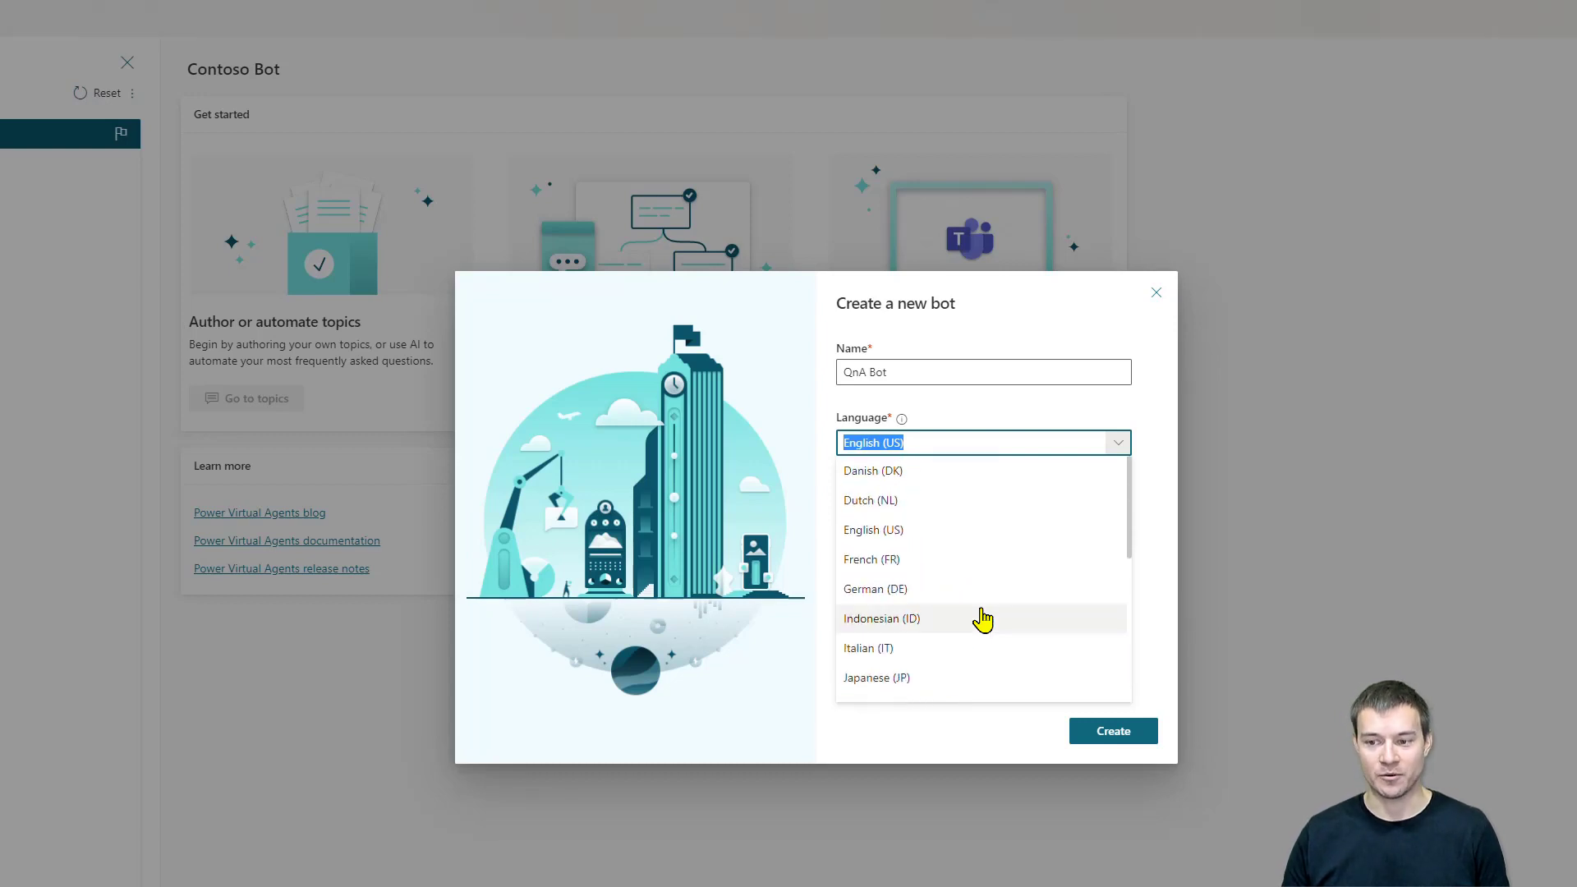
{"action": "left_click", "coordinate": [931, 535]}
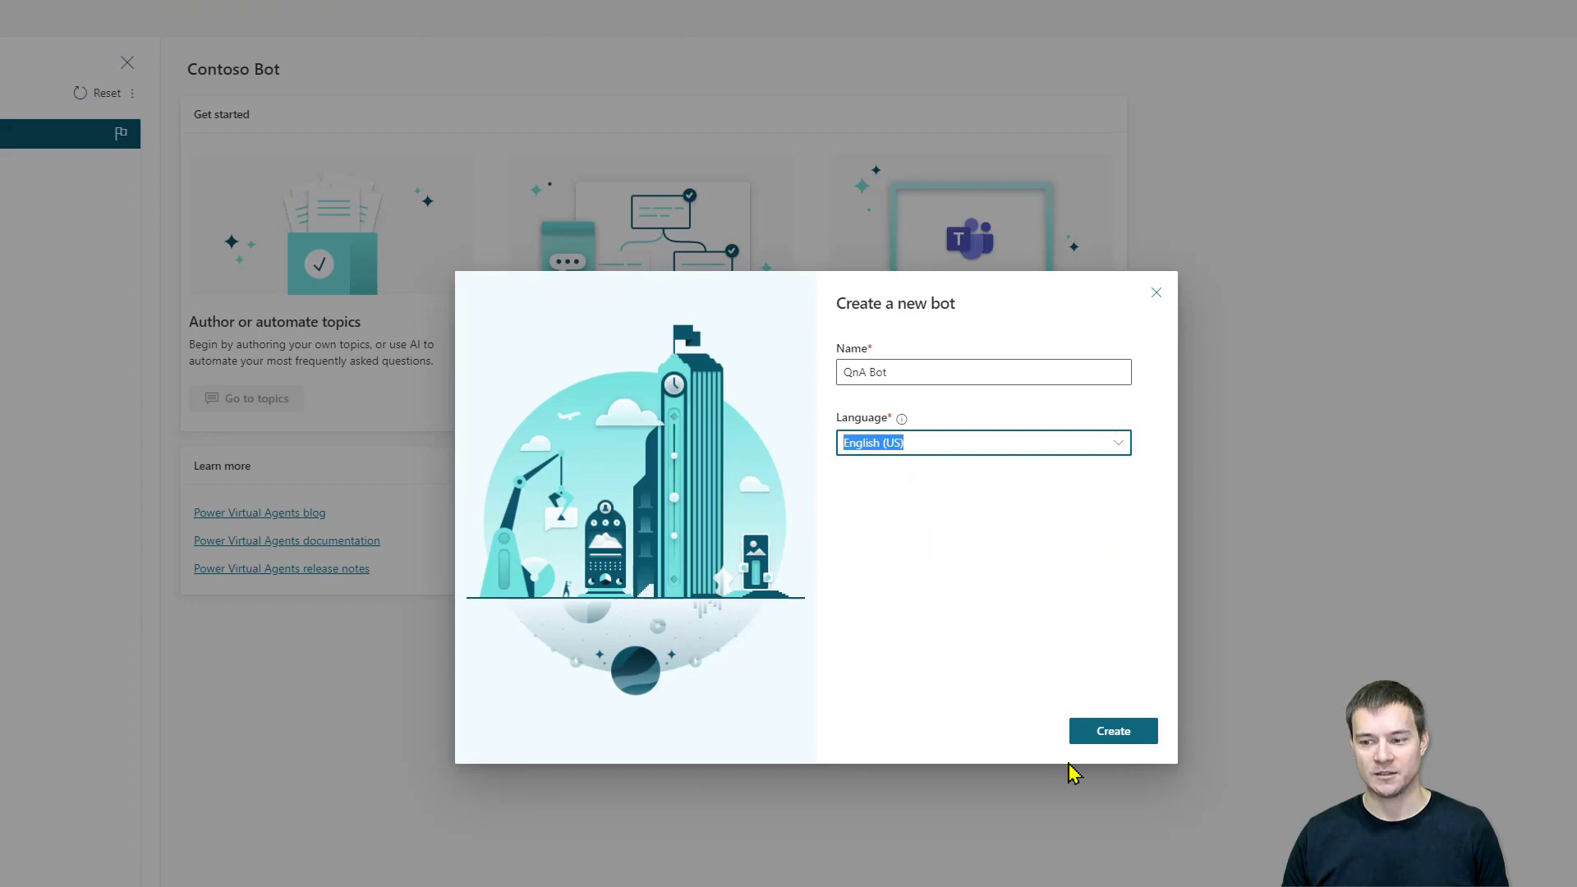
Step: Create the QnA Bot and let its home page load
{"action": "left_click", "coordinate": [1124, 736]}
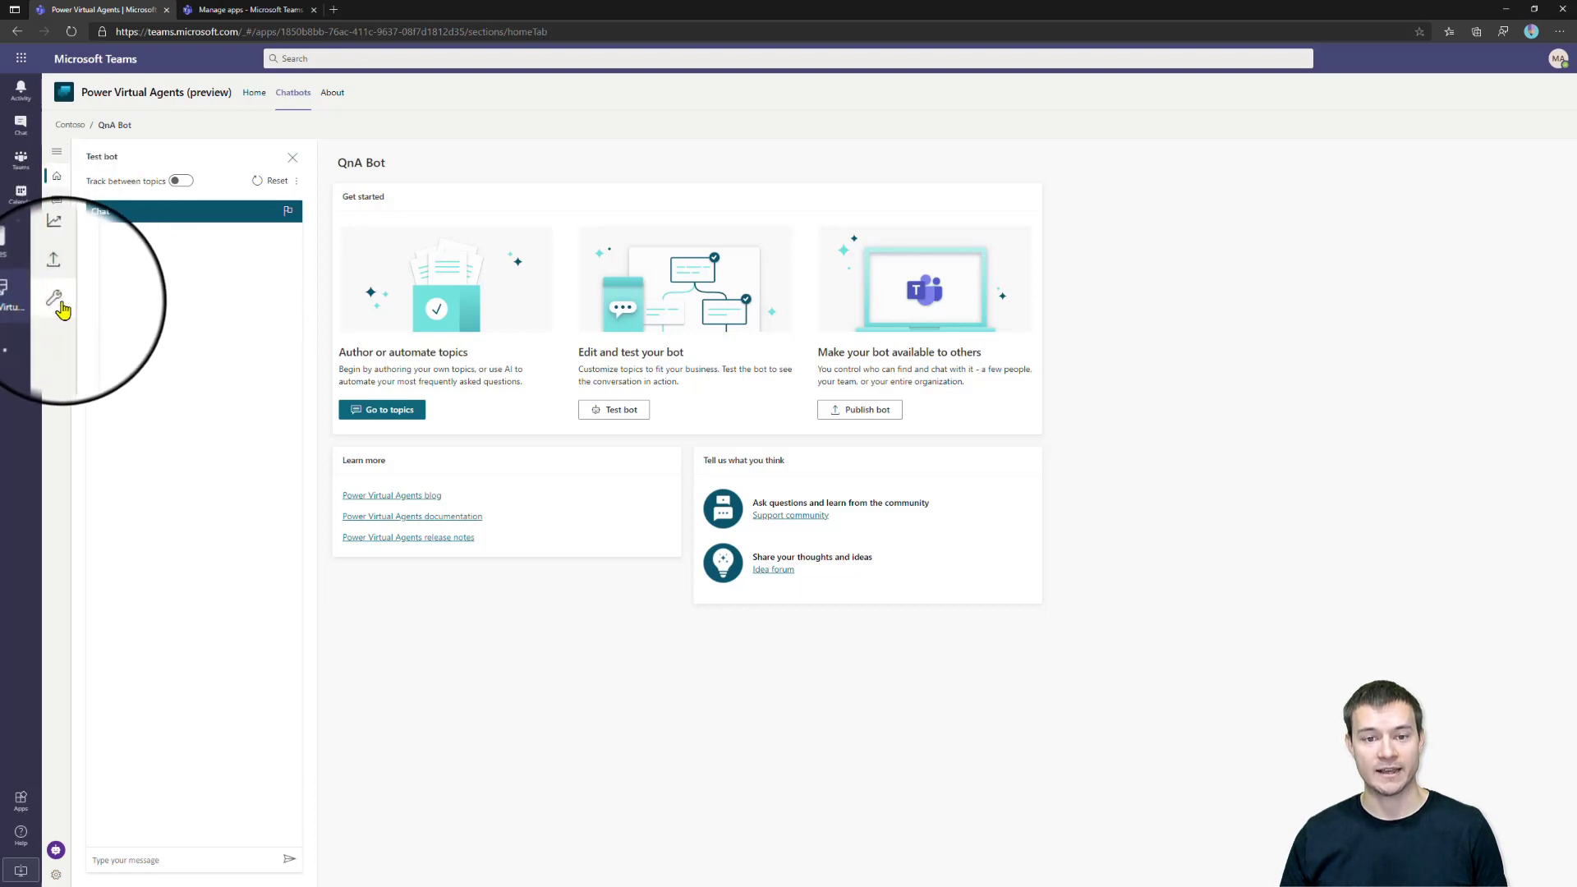
Step: View the QnA Bot's Topics page, then its prebuilt Entities list
{"action": "left_click", "coordinate": [56, 203]}
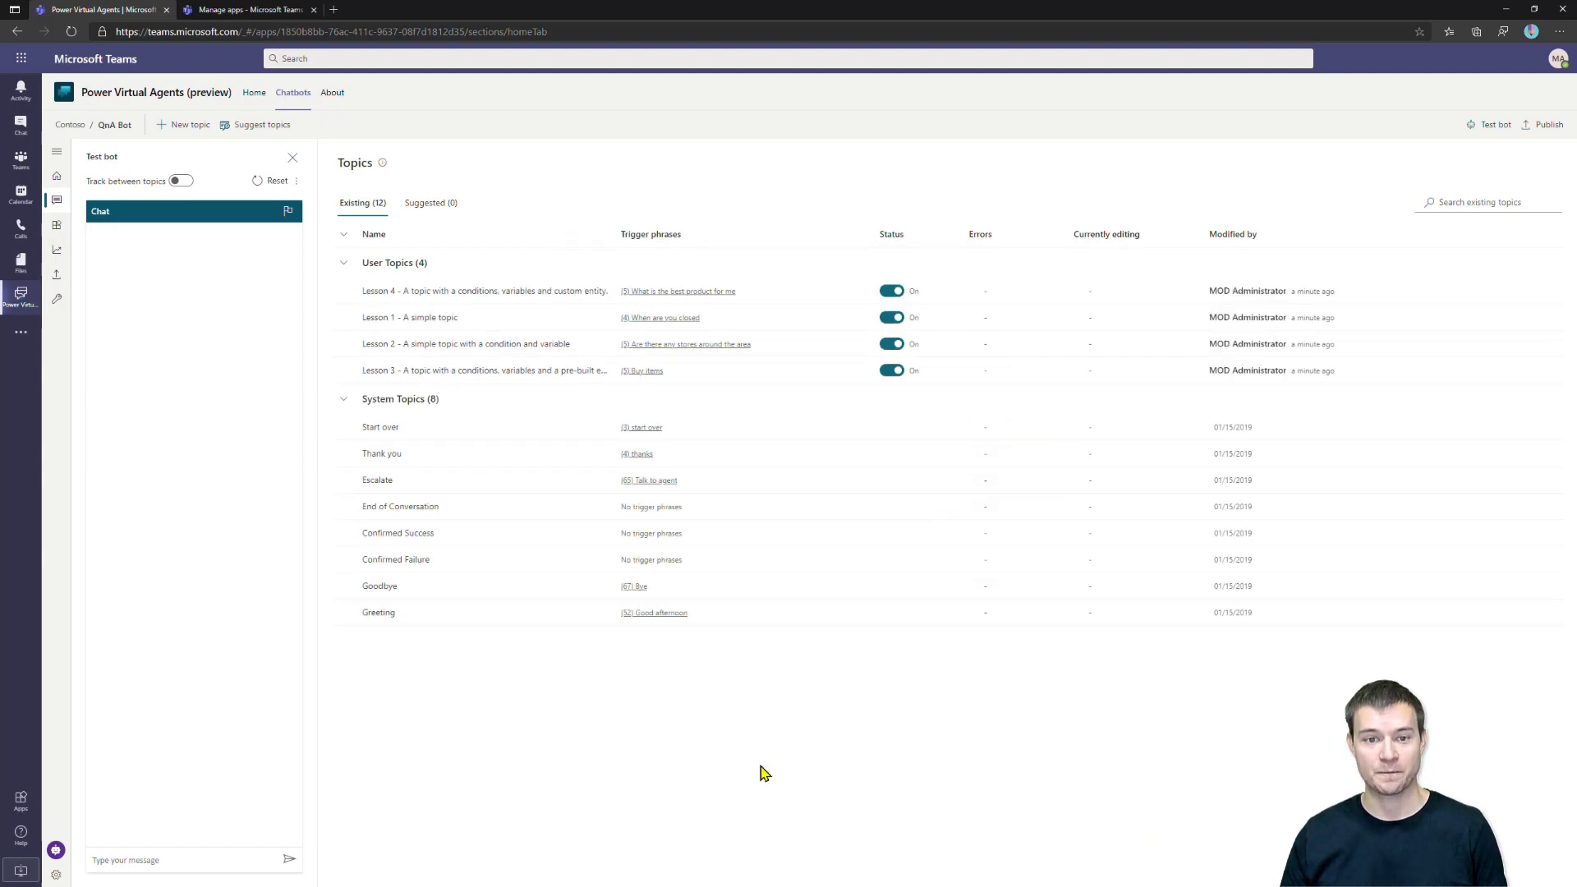
{"action": "left_click", "coordinate": [61, 229]}
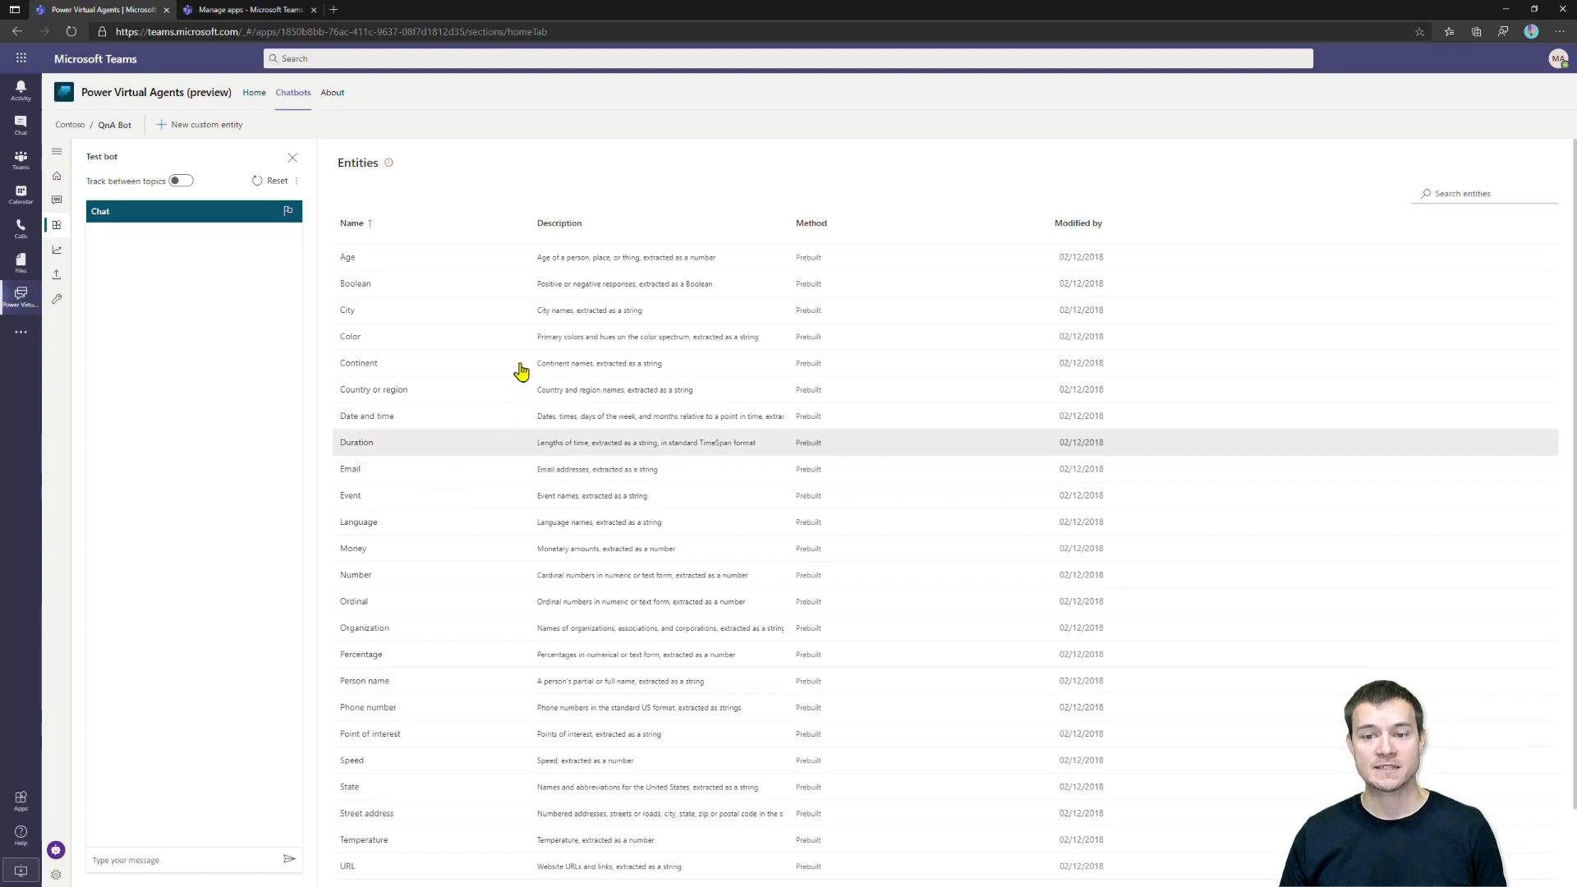
{"action": "left_click", "coordinate": [348, 261]}
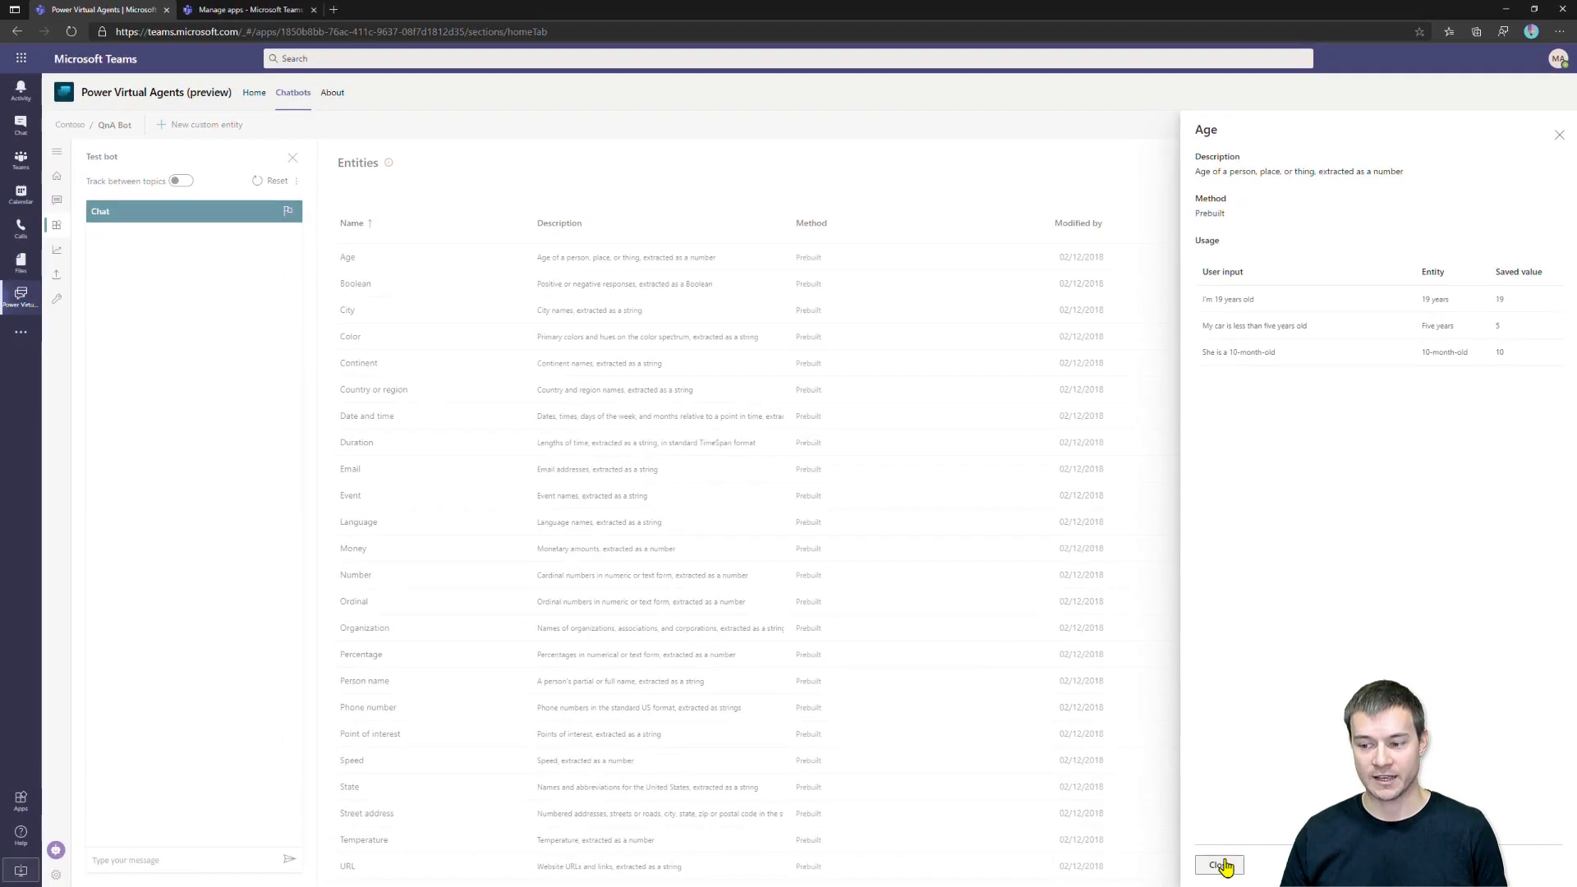
{"action": "left_click", "coordinate": [1219, 865]}
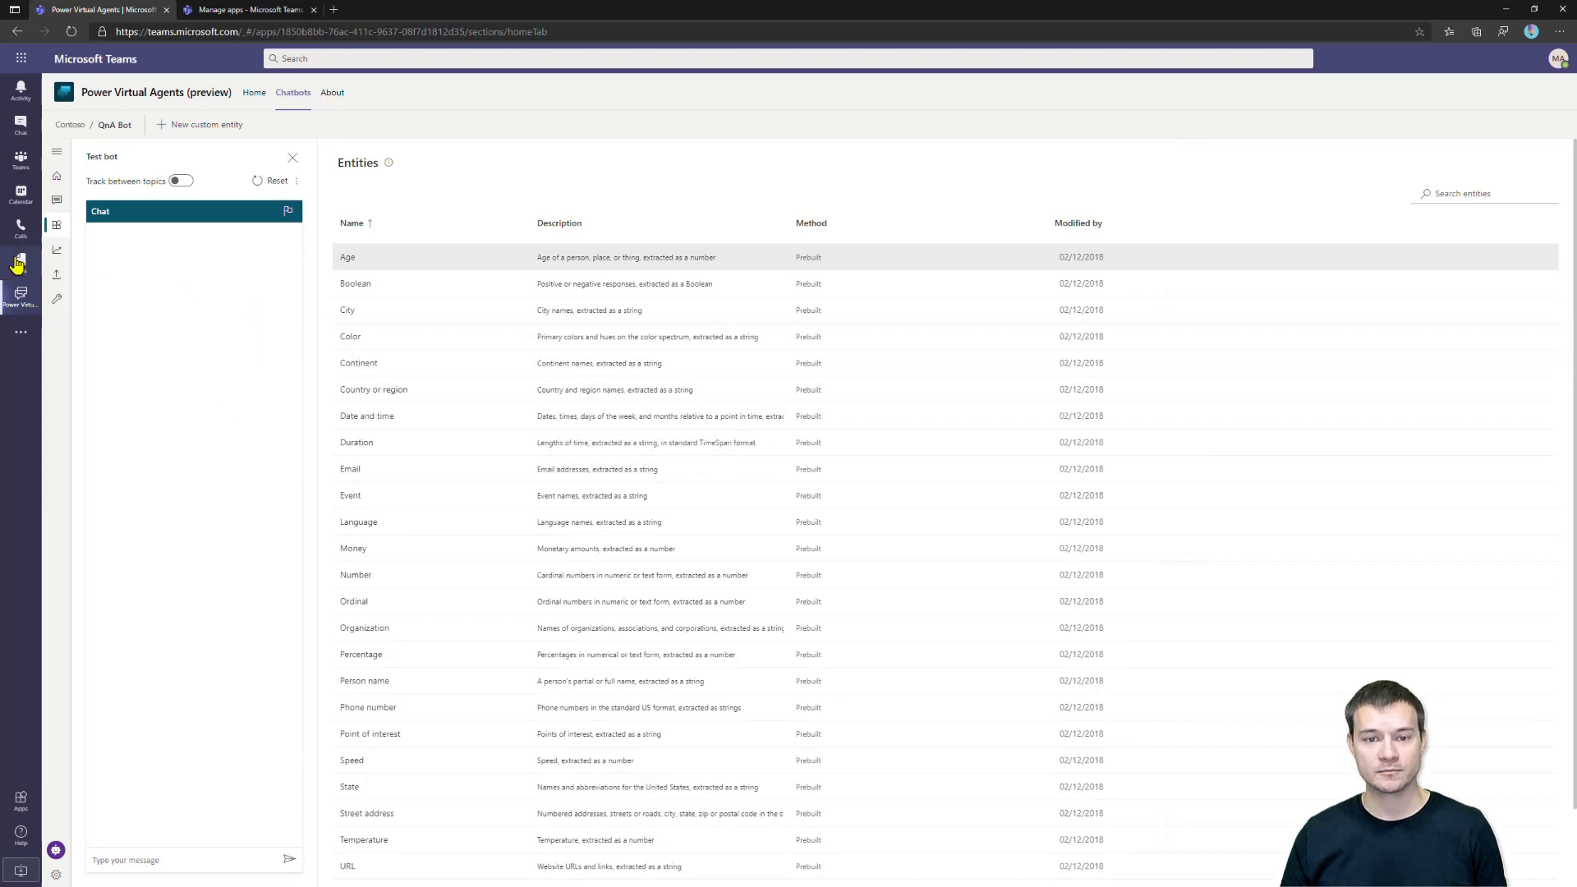
Step: Show QnA Bot's Analytics on the Billing tab, with 0 billed sessions
{"action": "left_click", "coordinate": [55, 256]}
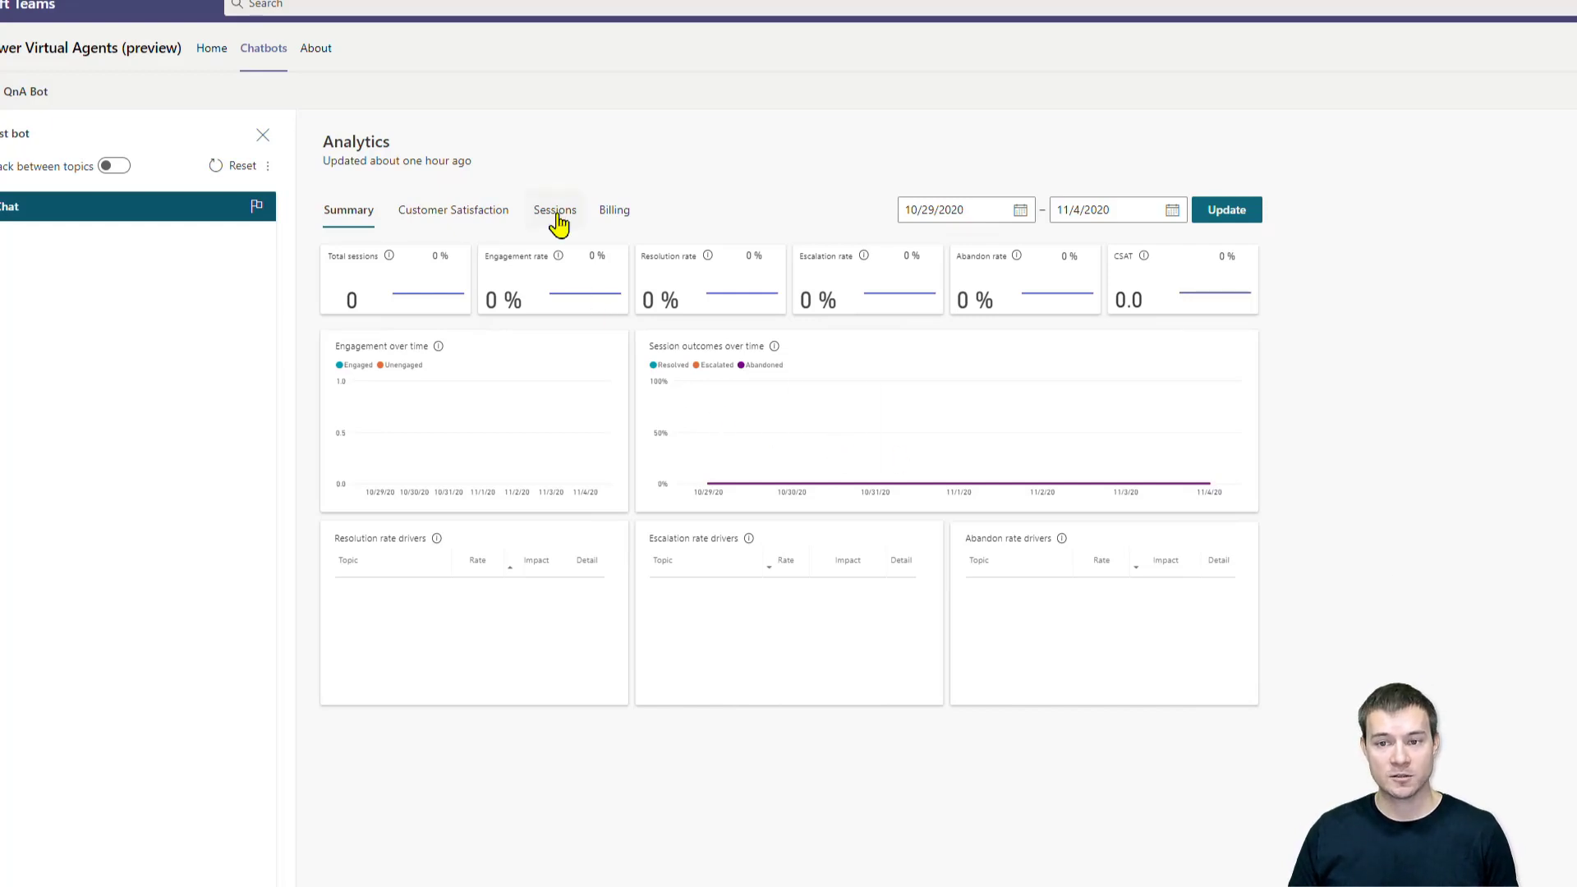
{"action": "left_click", "coordinate": [610, 215]}
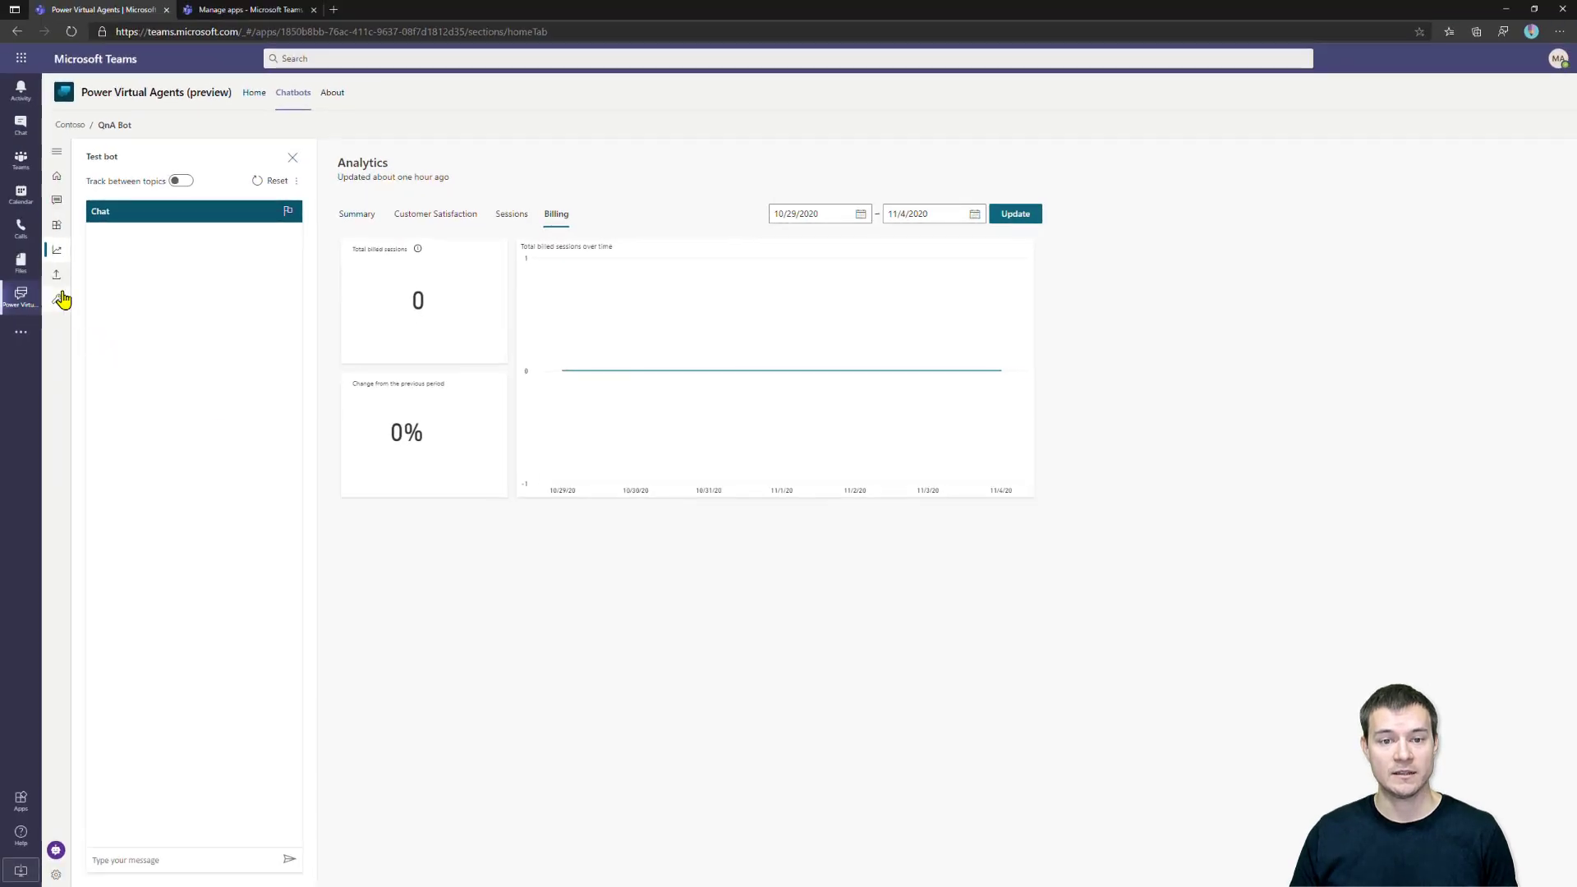
Step: Go to the QnA Bot's Publish page
{"action": "left_click", "coordinate": [56, 280]}
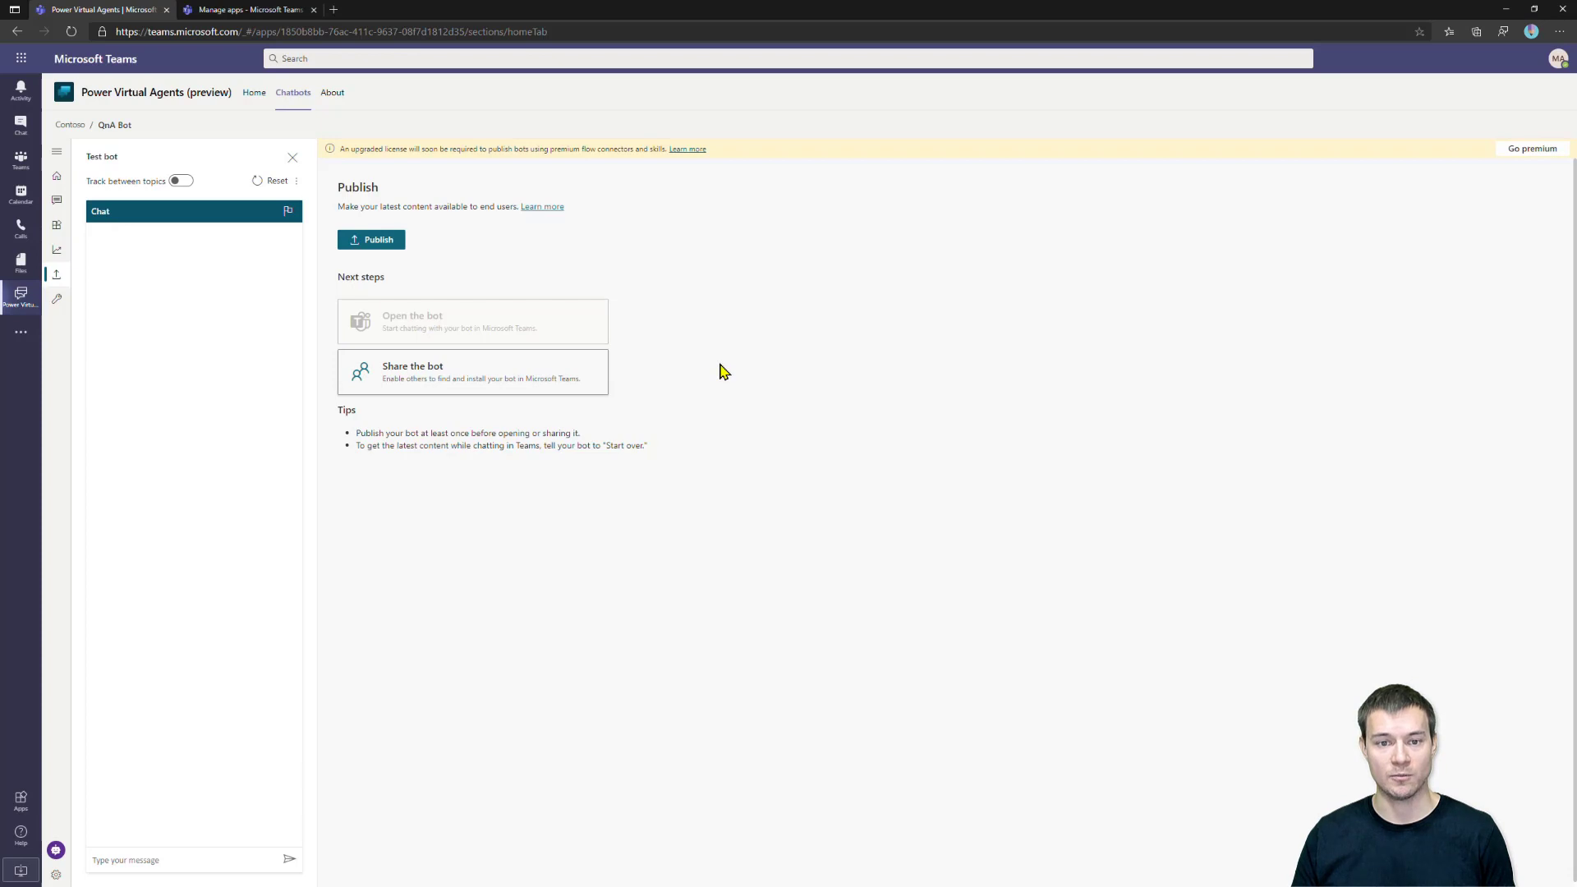
Step: View the bot's Details page with its name and icon from the Manage menu
{"action": "left_click", "coordinate": [59, 311]}
{"action": "left_click", "coordinate": [102, 324]}
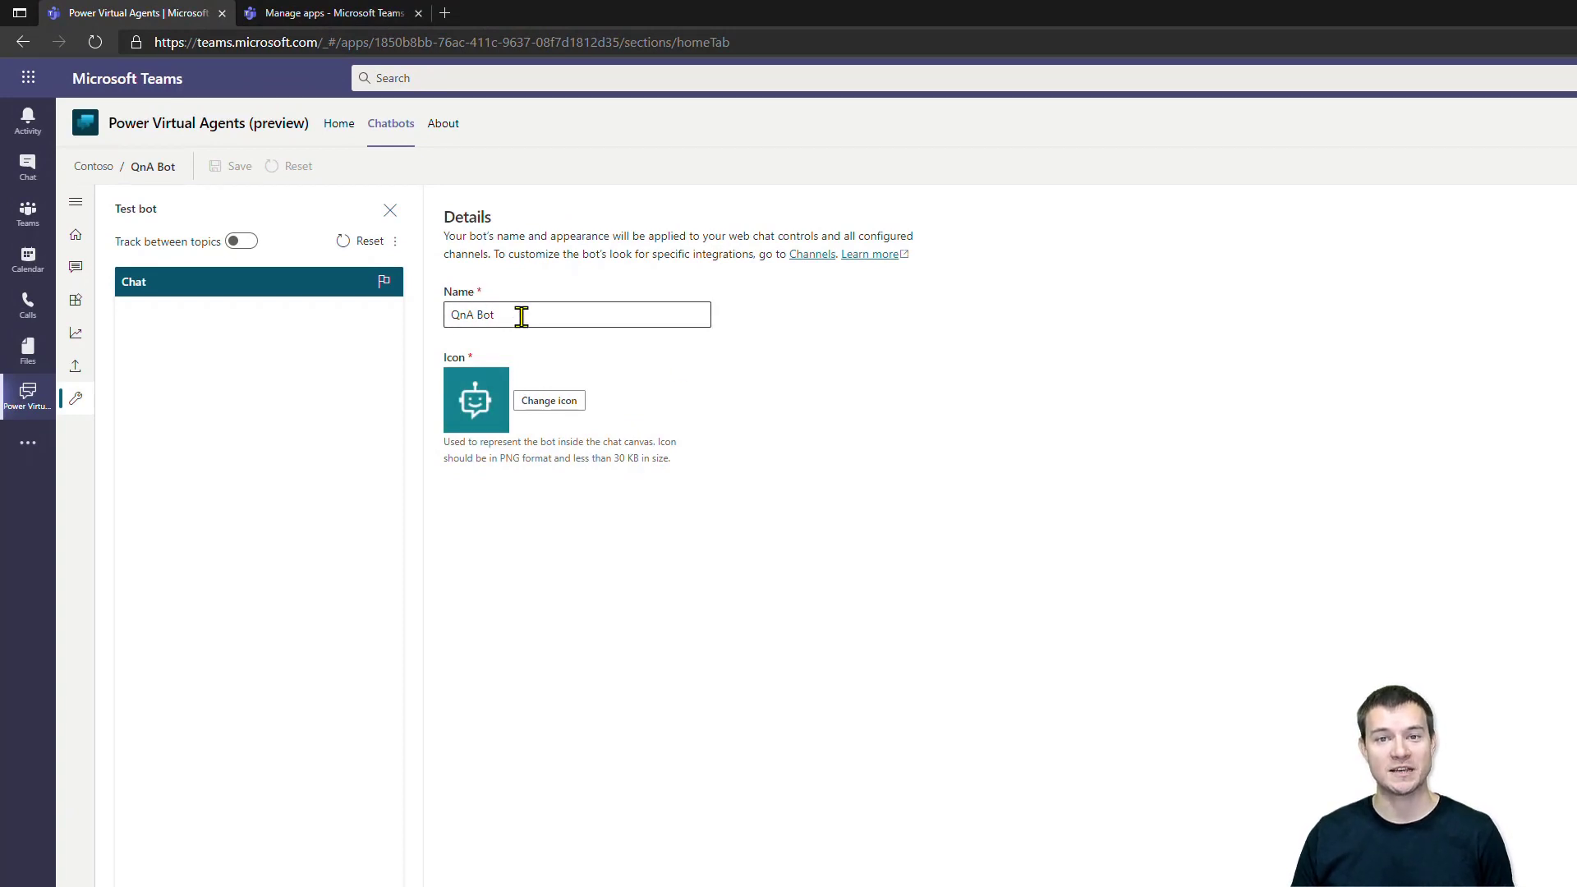
{"action": "left_click", "coordinate": [70, 399]}
Step: List the channels where the QnA Bot can be made available
{"action": "left_click", "coordinate": [125, 465]}
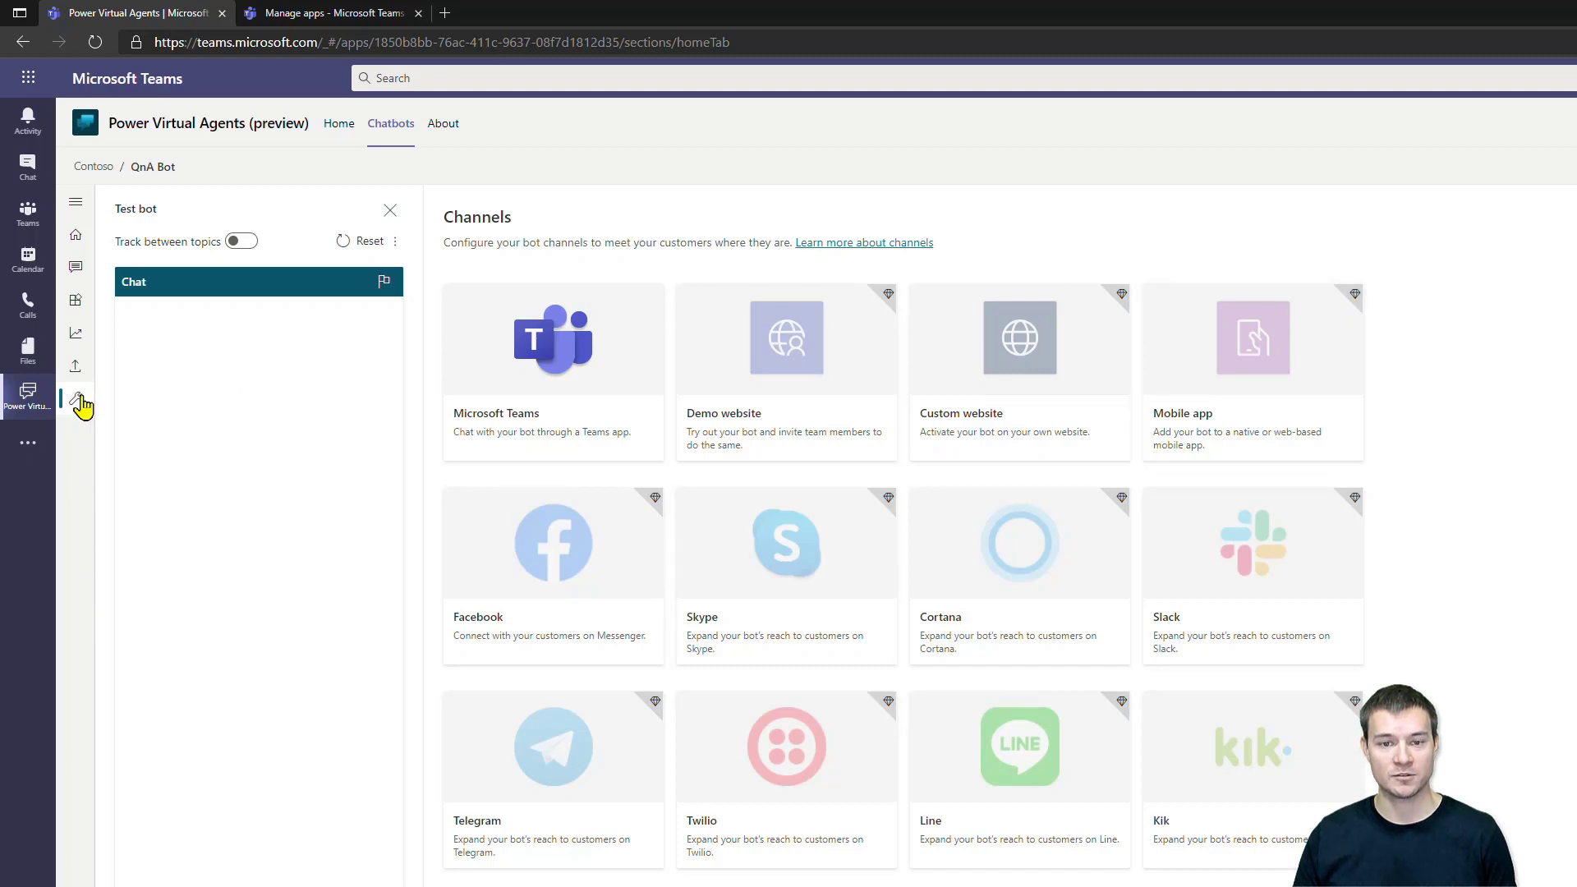
Step: Review the QnA Bot's Security access options, leaving access unchanged as Only for Teams
{"action": "mouse_move", "coordinate": [81, 403]}
{"action": "left_click", "coordinate": [140, 497]}
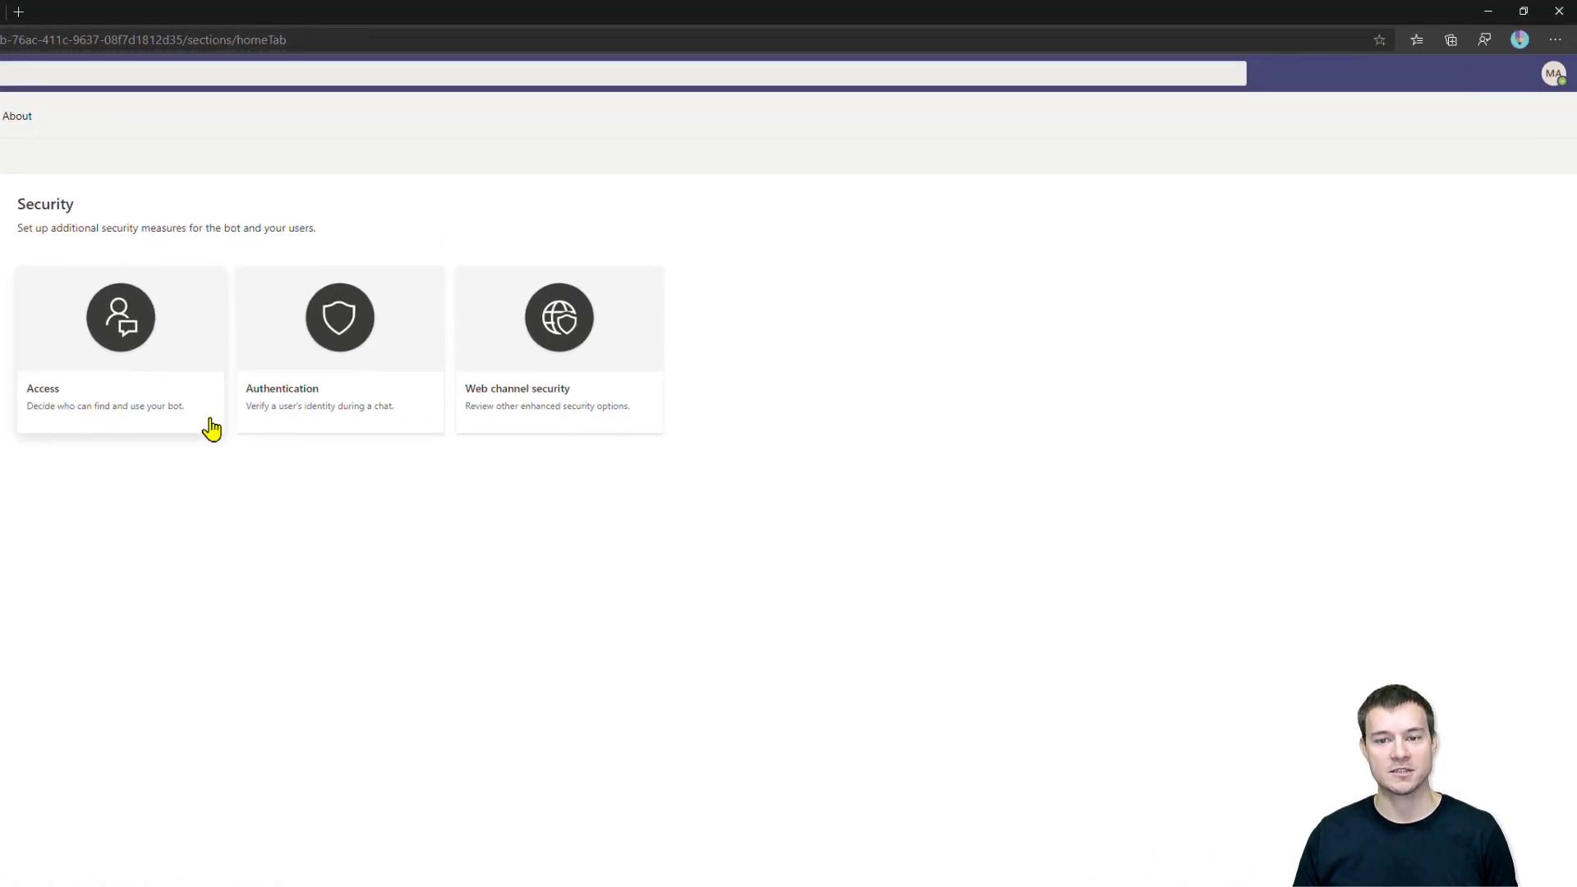
{"action": "left_click", "coordinate": [68, 360]}
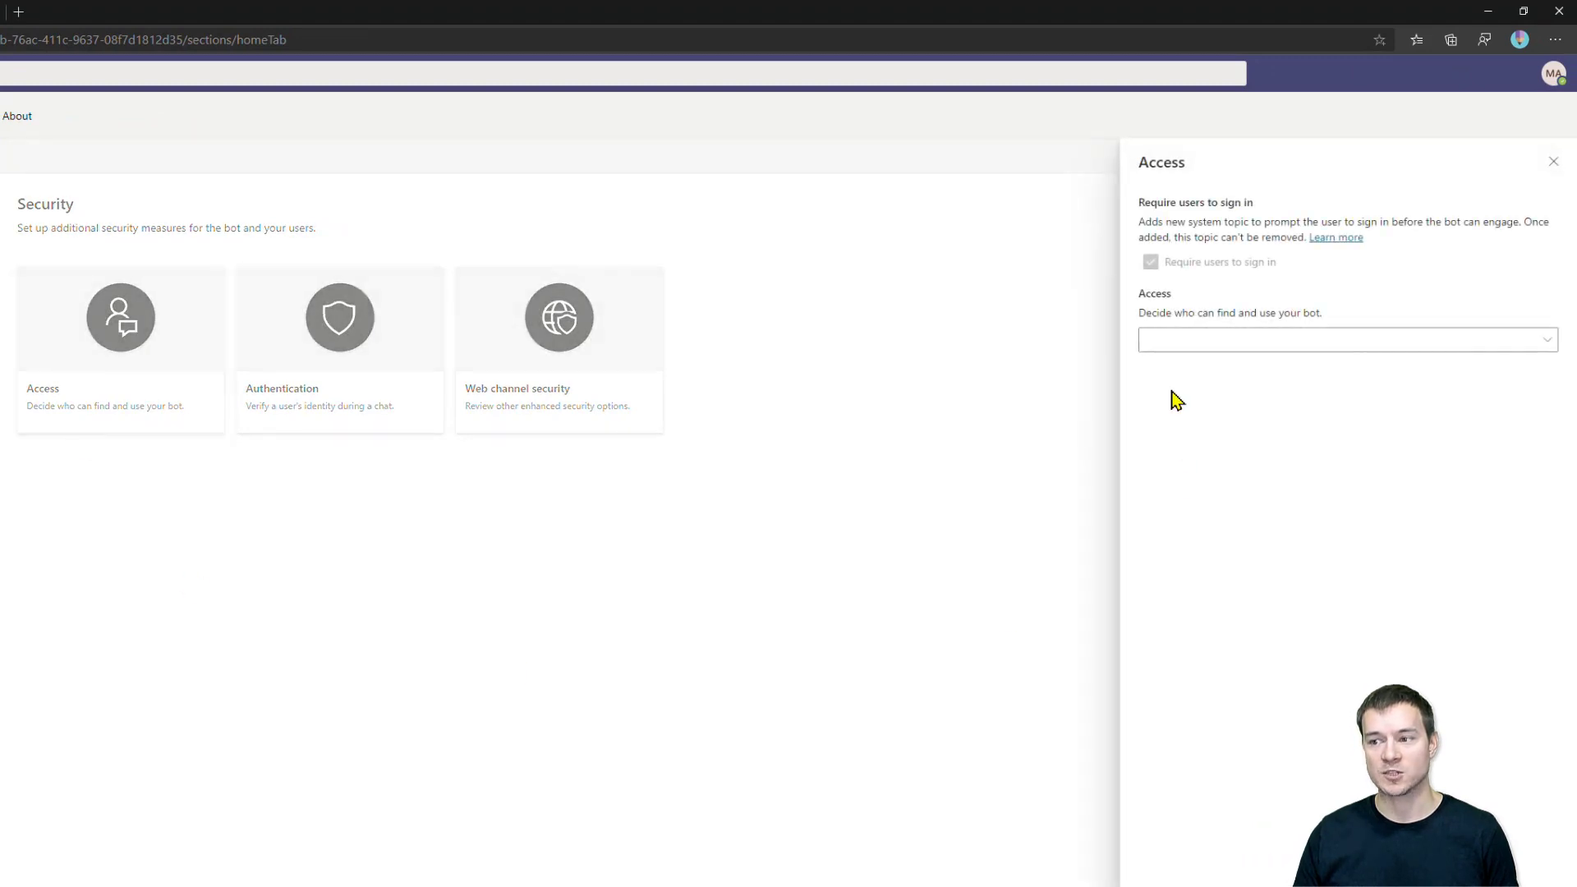
{"action": "left_click", "coordinate": [1399, 341]}
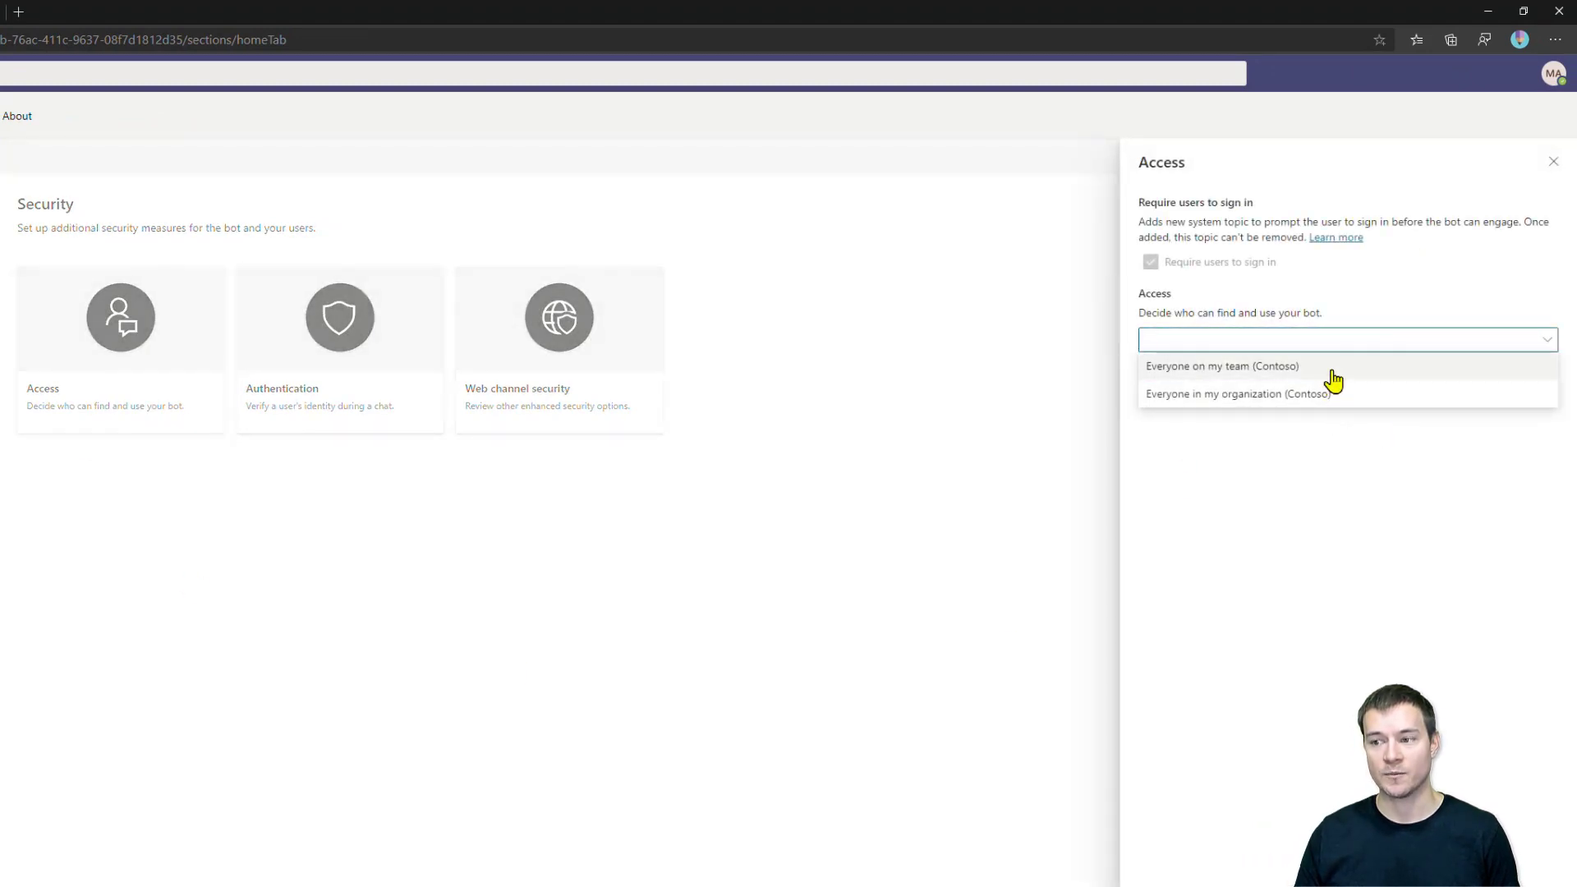
{"action": "left_click", "coordinate": [1330, 536]}
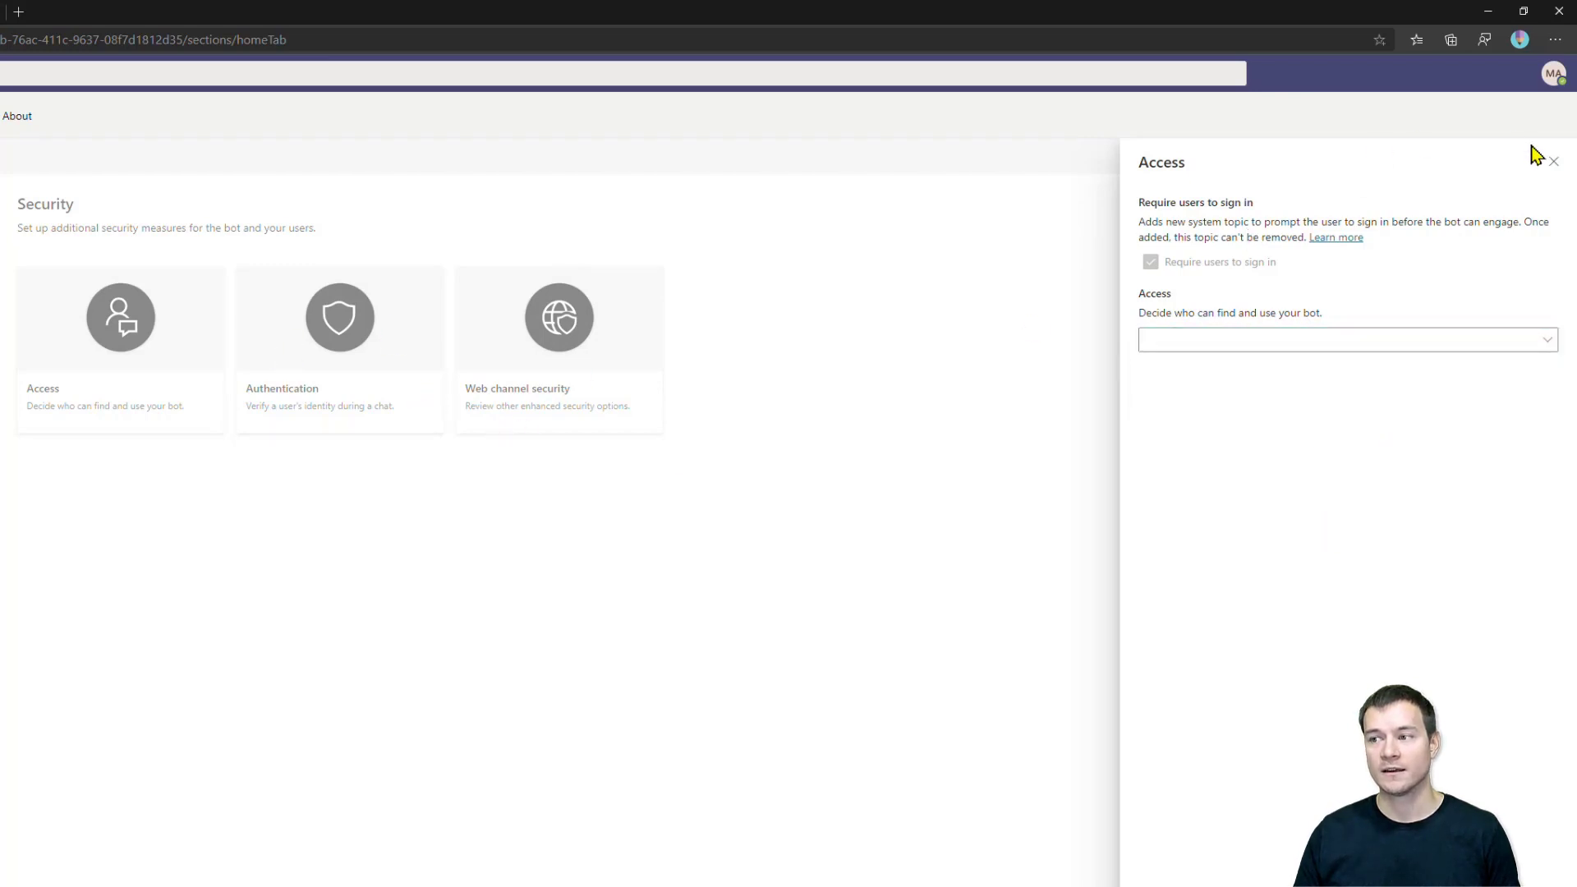
{"action": "left_click", "coordinate": [1554, 162]}
{"action": "left_click", "coordinate": [317, 362]}
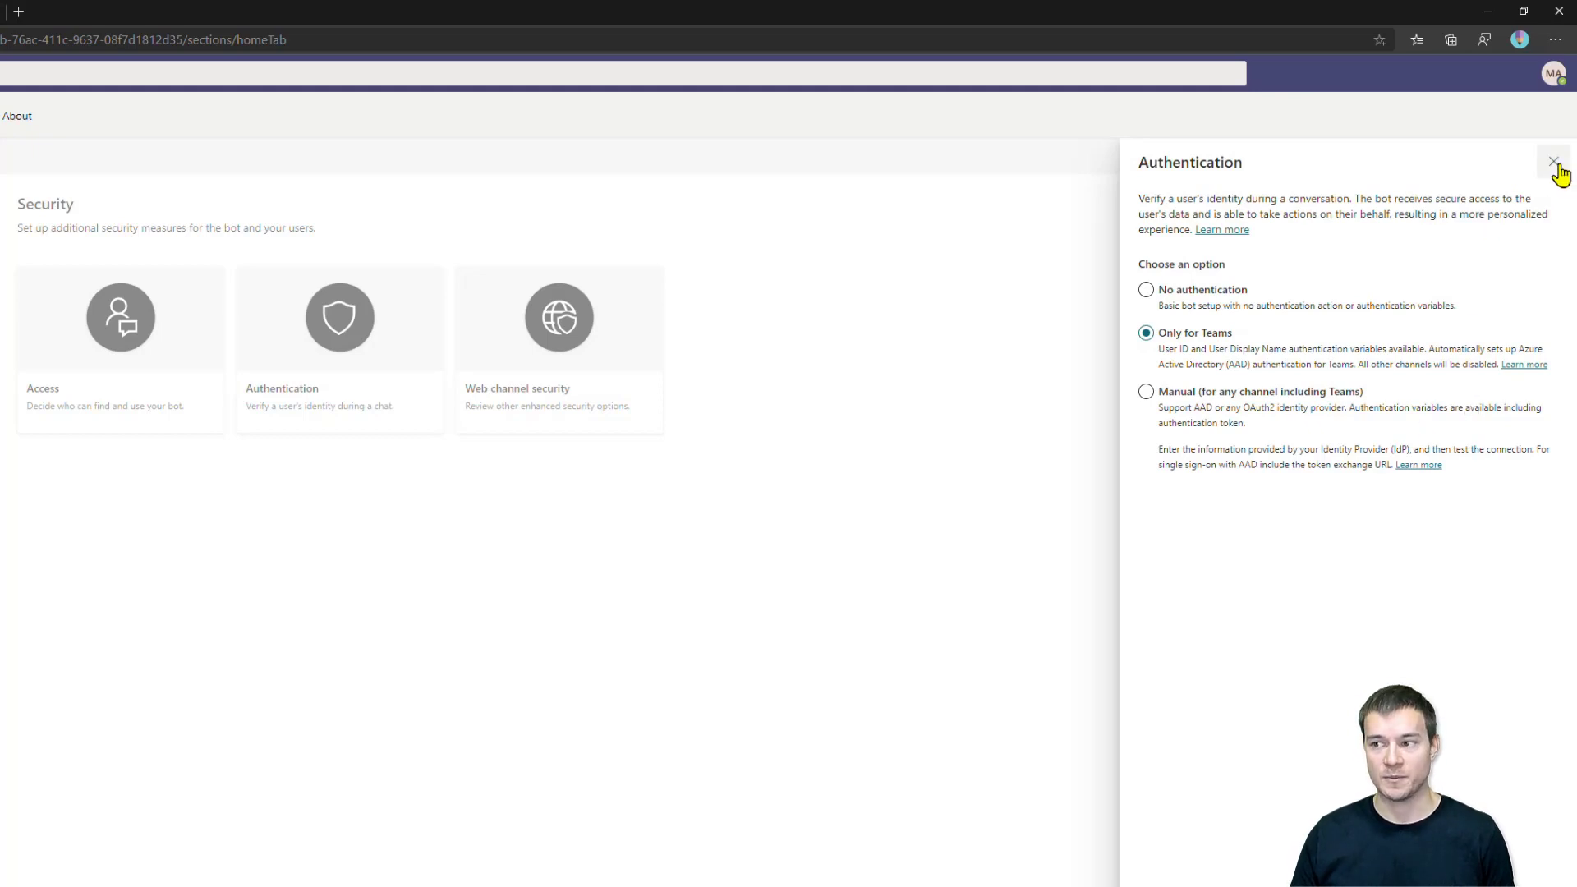
{"action": "left_click", "coordinate": [1554, 163]}
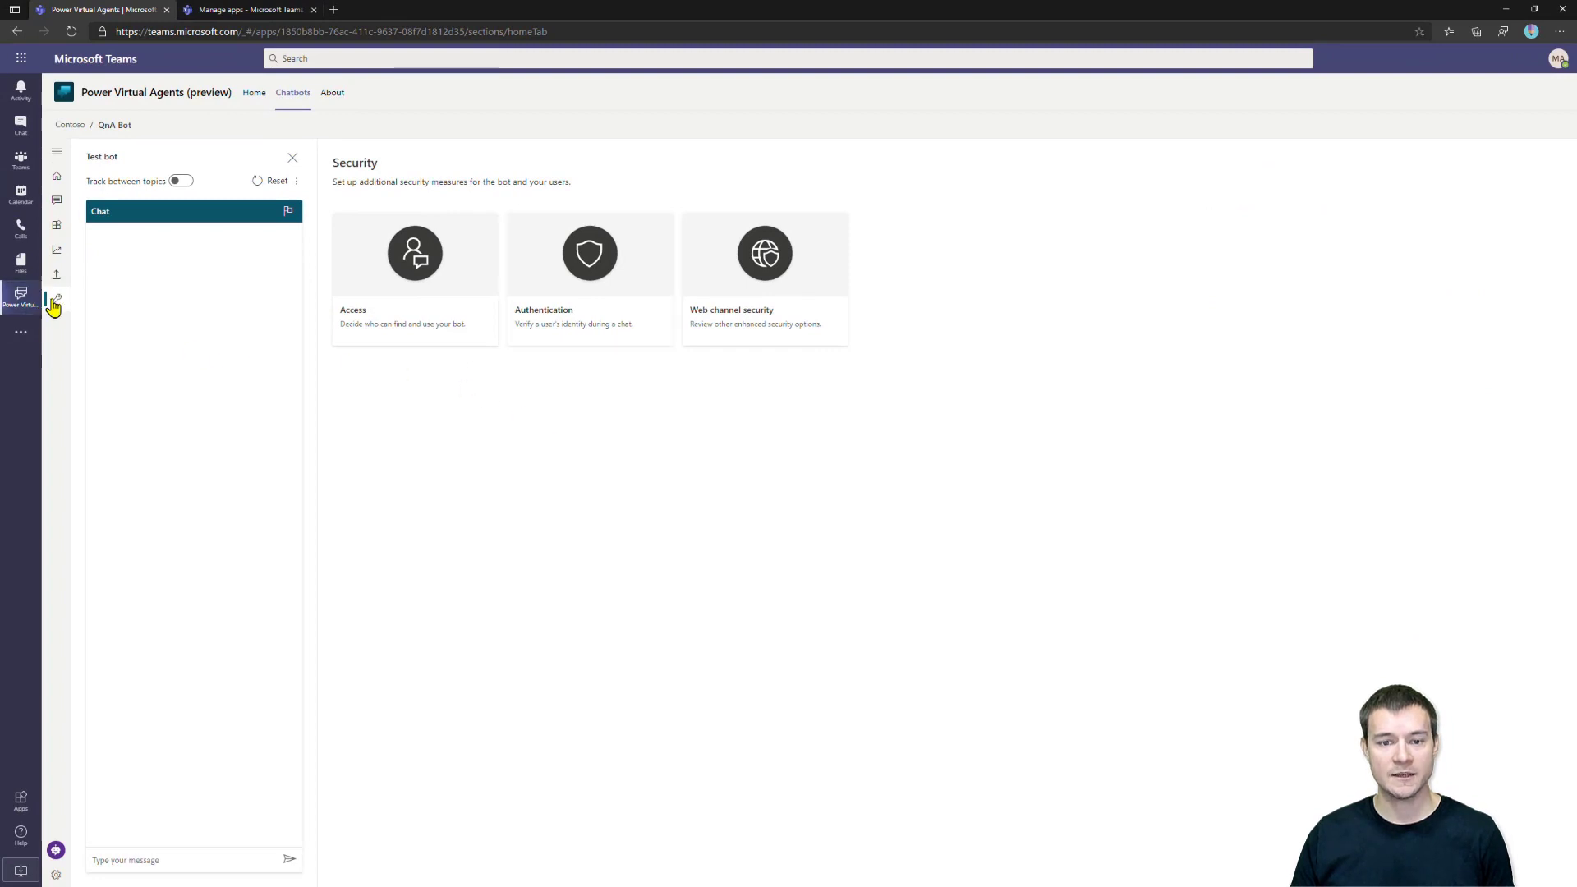
Step: Go to the QnA Bot's empty Skills page via the Manage menu
{"action": "mouse_move", "coordinate": [55, 301]}
{"action": "left_click", "coordinate": [108, 401]}
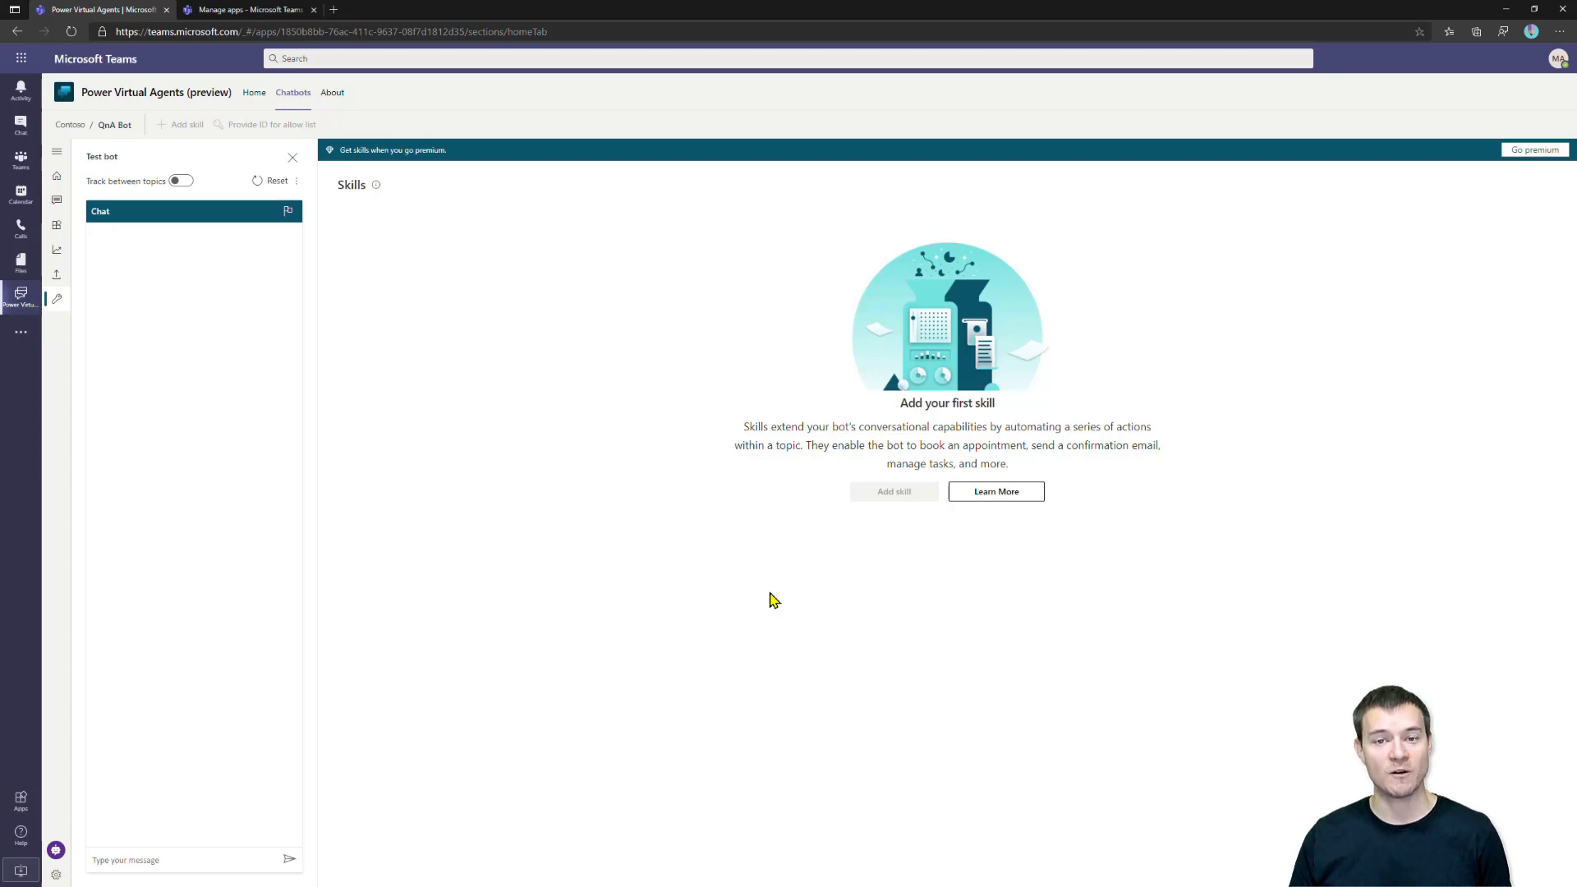
Step: Go back to the QnA Bot home page with its topics, test and publish options
{"action": "left_click", "coordinate": [57, 176]}
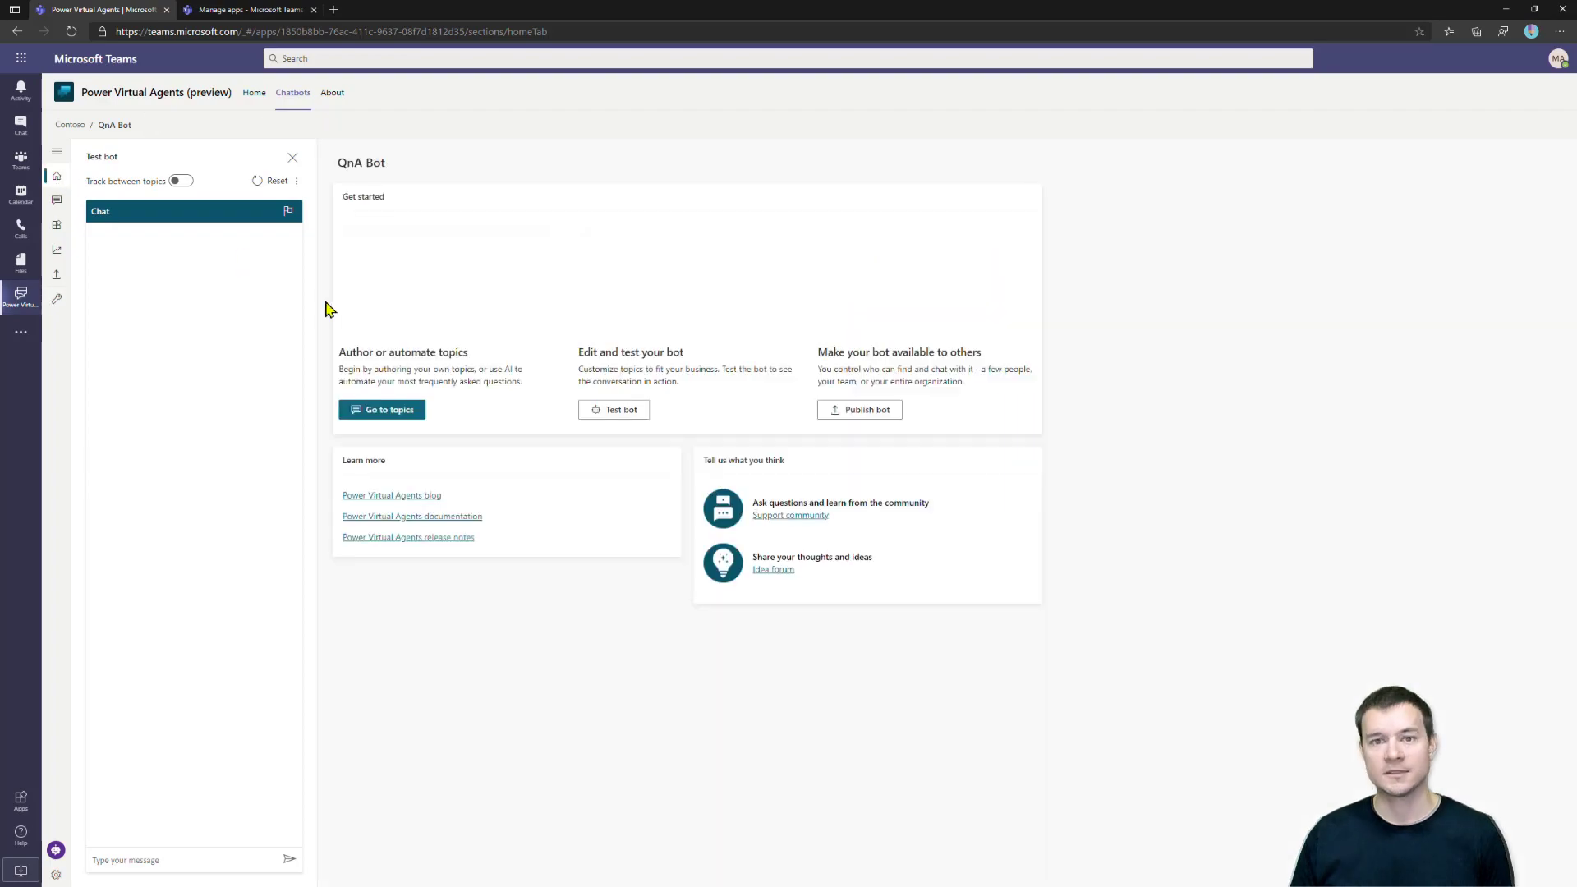